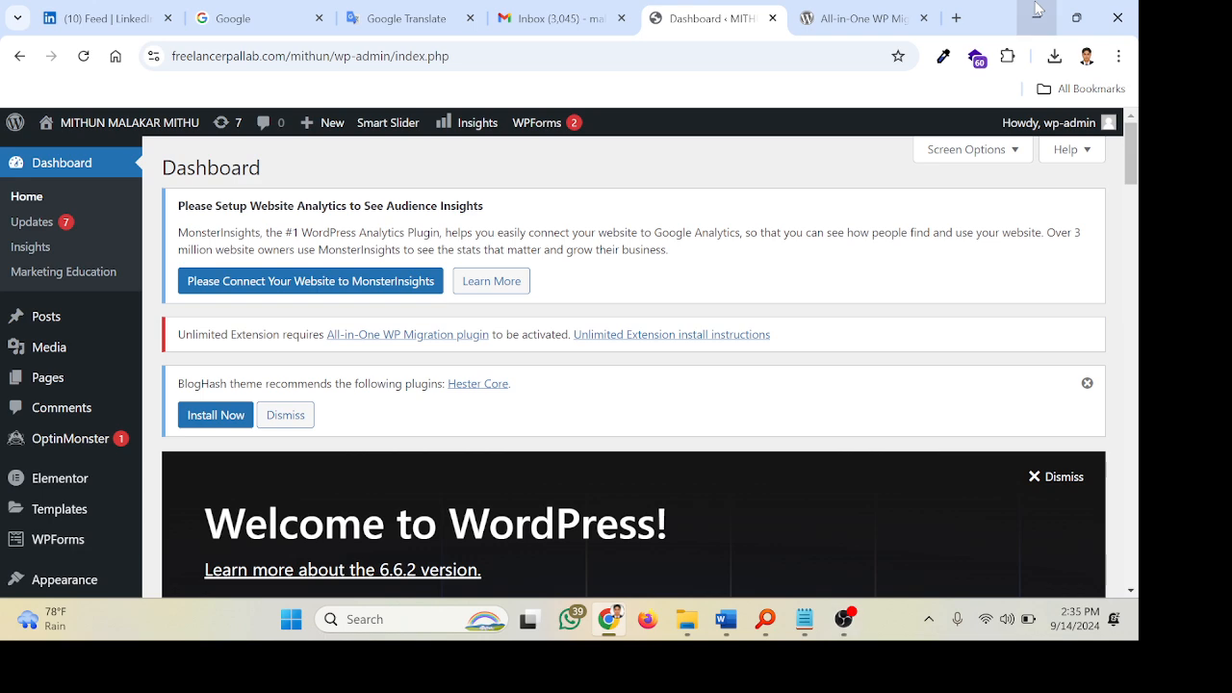
# Review the All-in-One WP Migration and Backup page in the WordPress.org plugin directory.
pyautogui.click(857, 19)
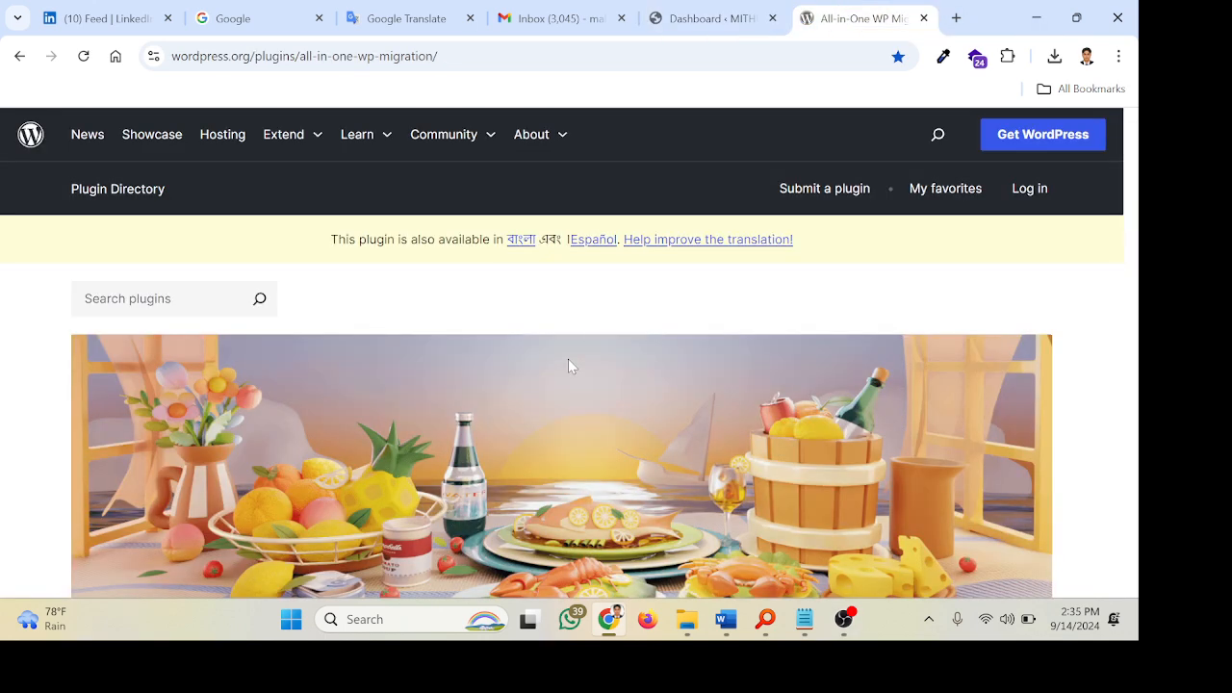
pyautogui.scroll(-5, 568, 364)
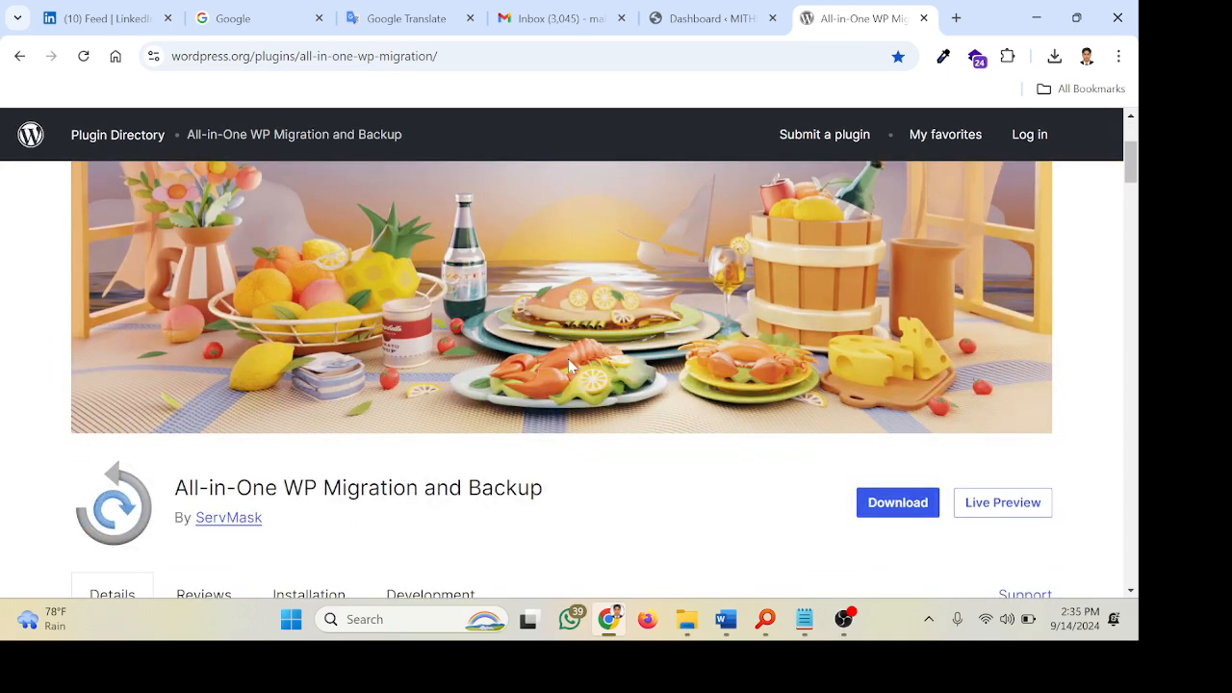
pyautogui.scroll(-5, 568, 365)
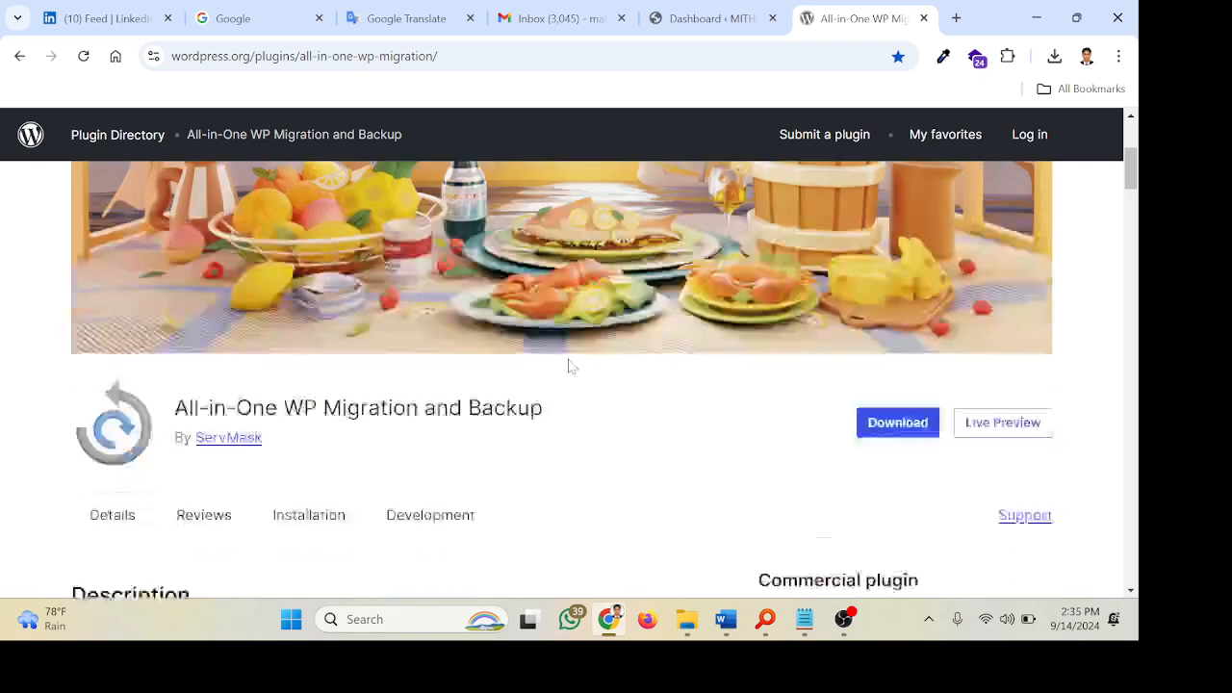
pyautogui.scroll(2, 568, 366)
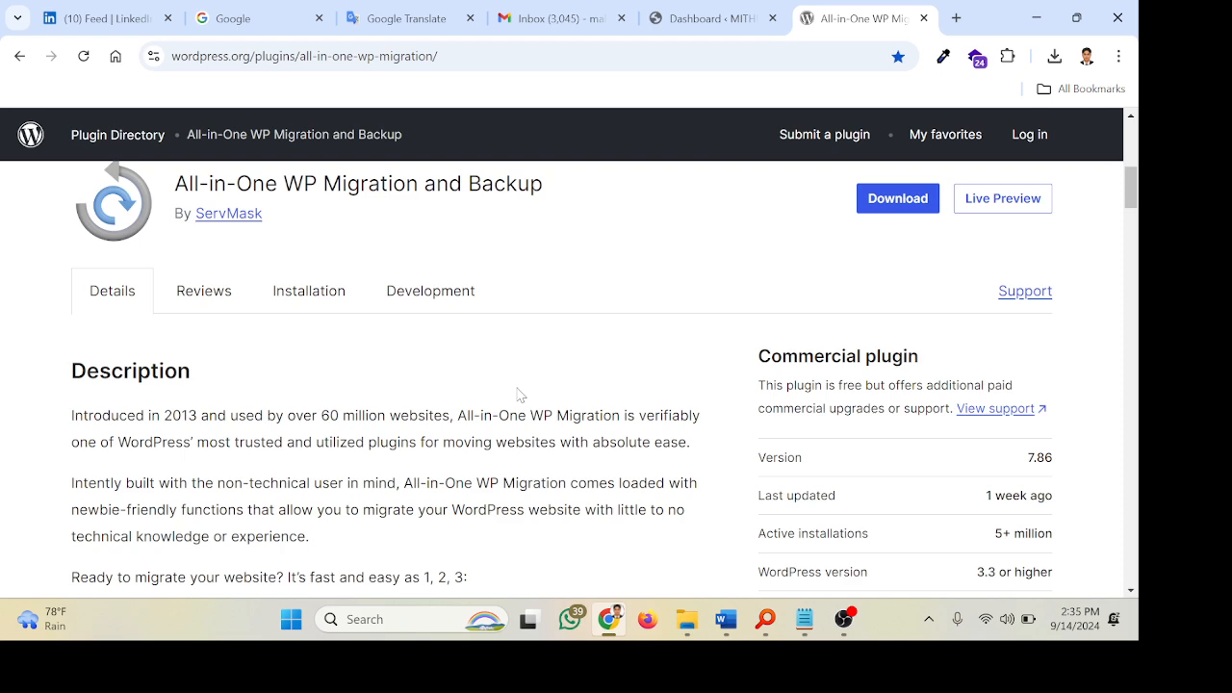
pyautogui.scroll(3, 517, 394)
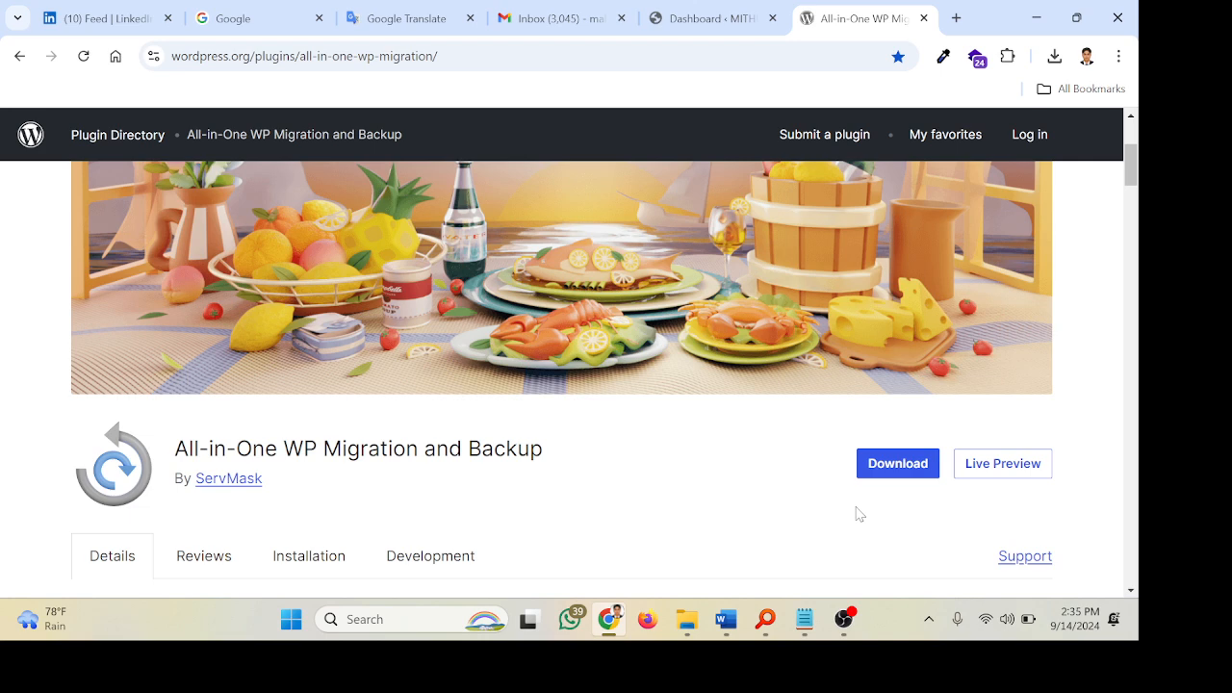
# Return to the site's WordPress dashboard and open the page for adding a new plugin.
pyautogui.click(731, 17)
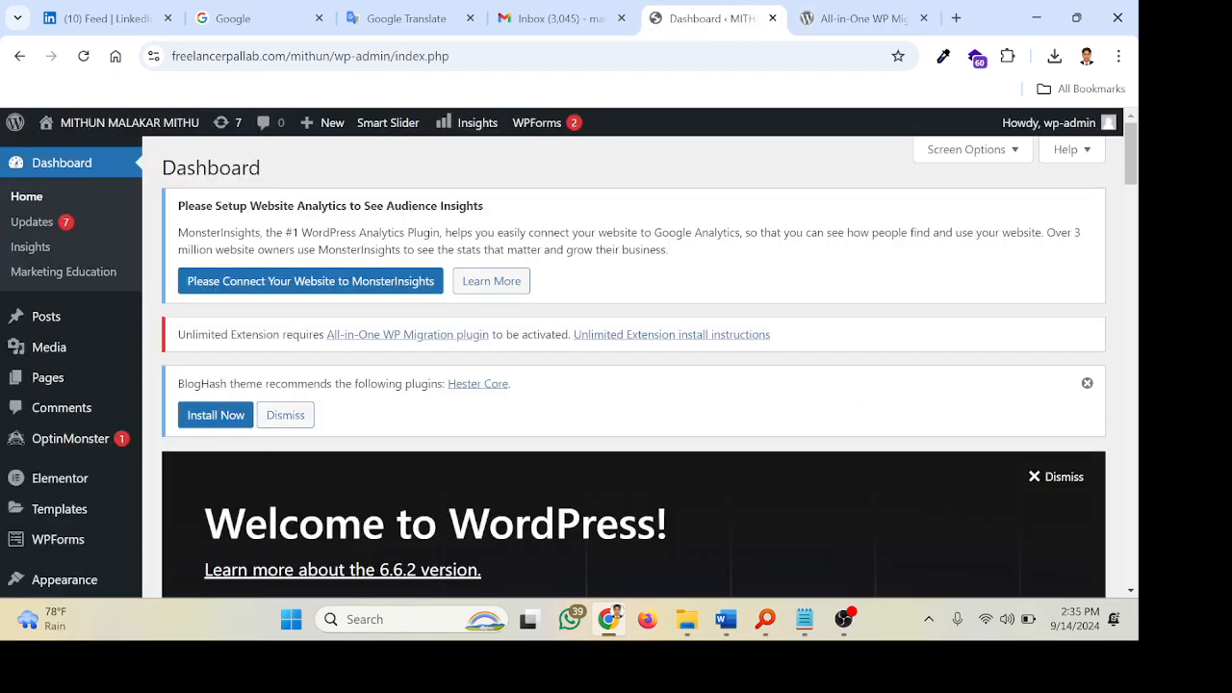
pyautogui.scroll(-2, 65, 442)
pyautogui.moveTo(65, 447)
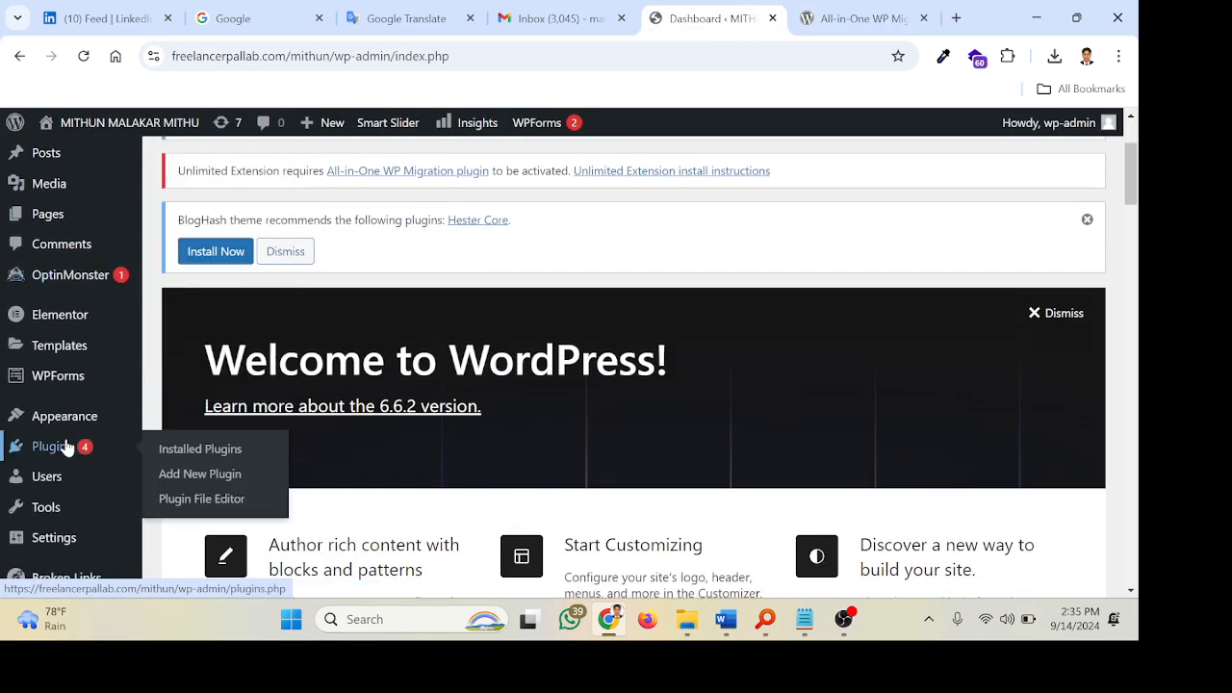
pyautogui.click(46, 448)
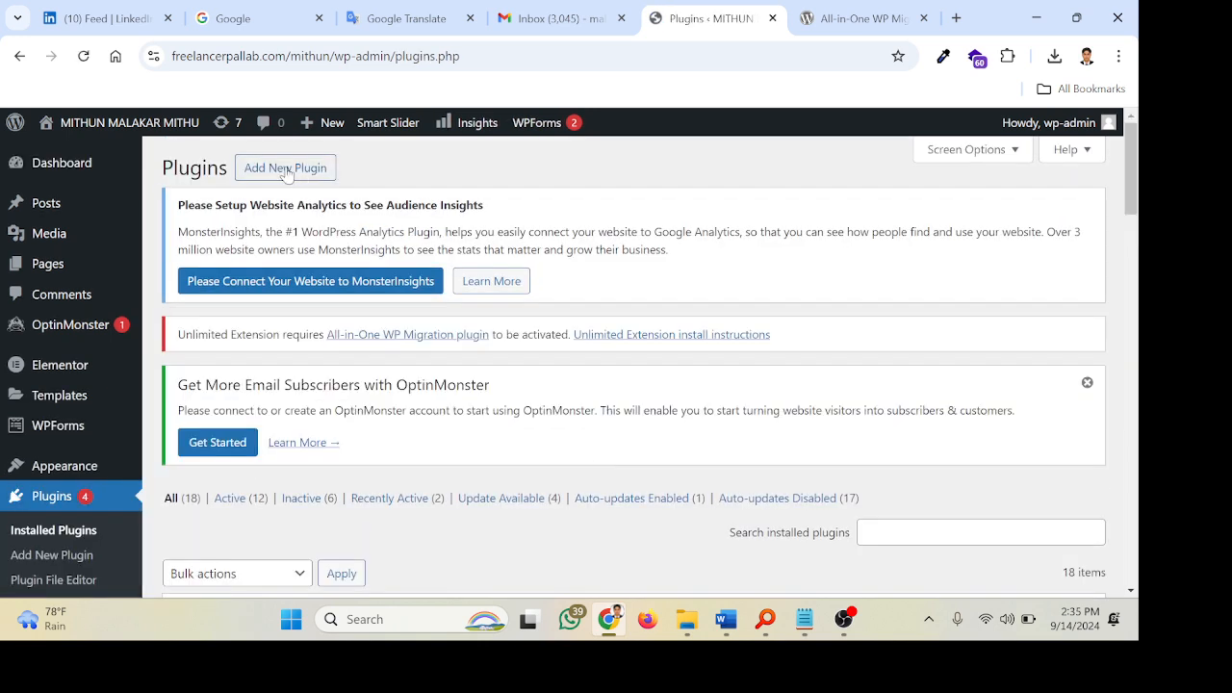
pyautogui.click(288, 170)
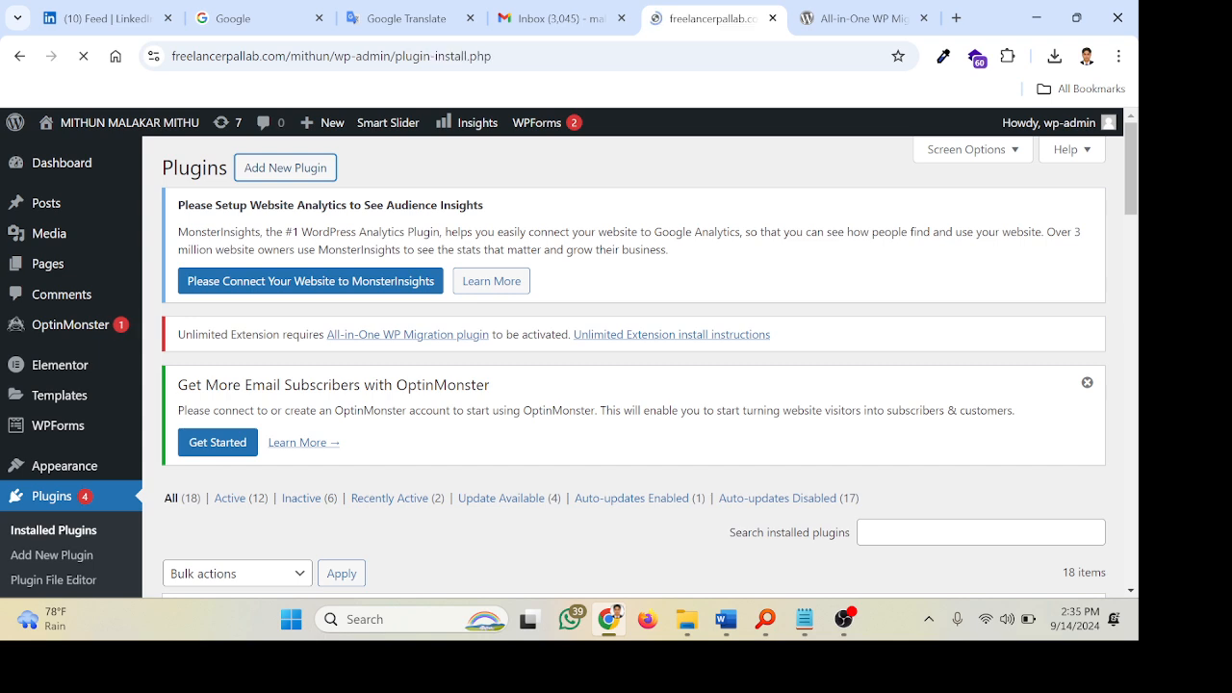
# Search the available plugins for "all in one" and view the details of All-in-One WP Migration and Backup.
pyautogui.click(890, 503)
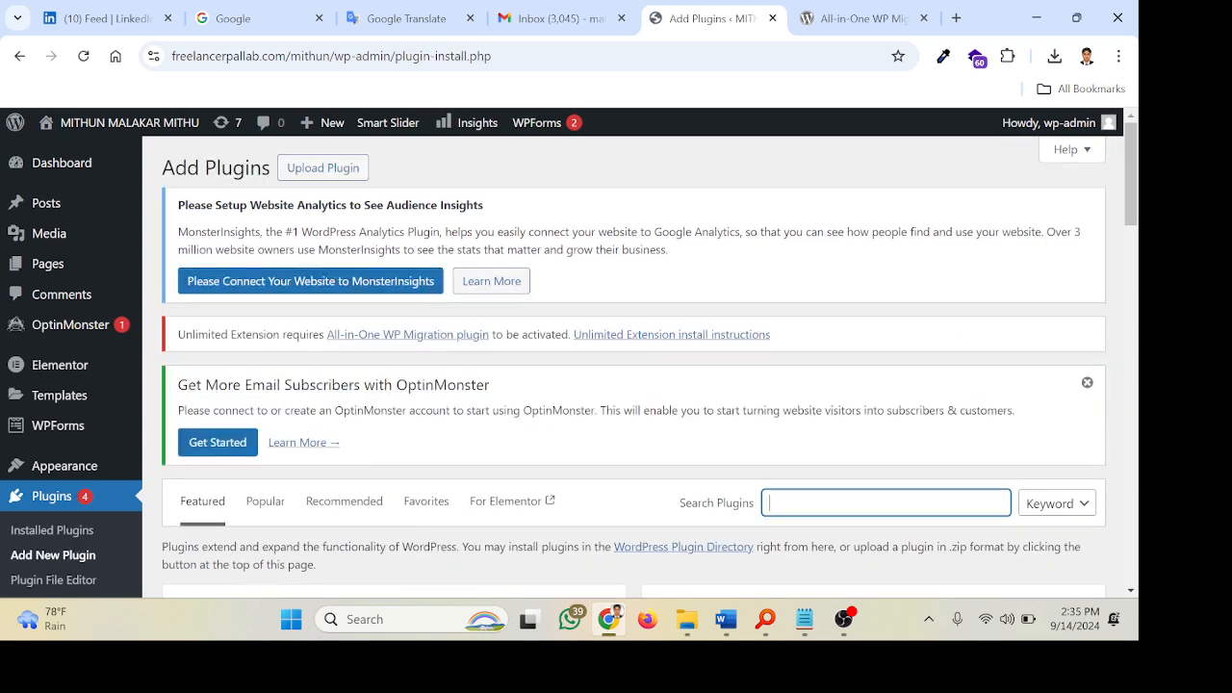
pyautogui.write('all in one')
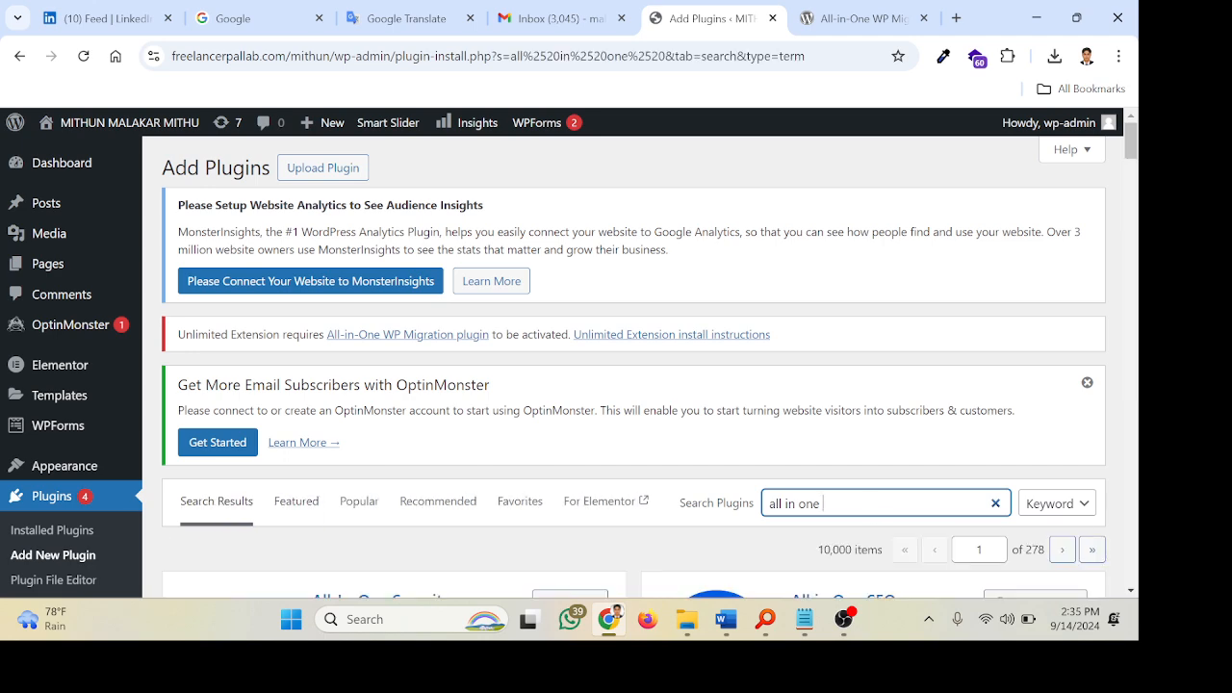
pyautogui.scroll(-7, 876, 516)
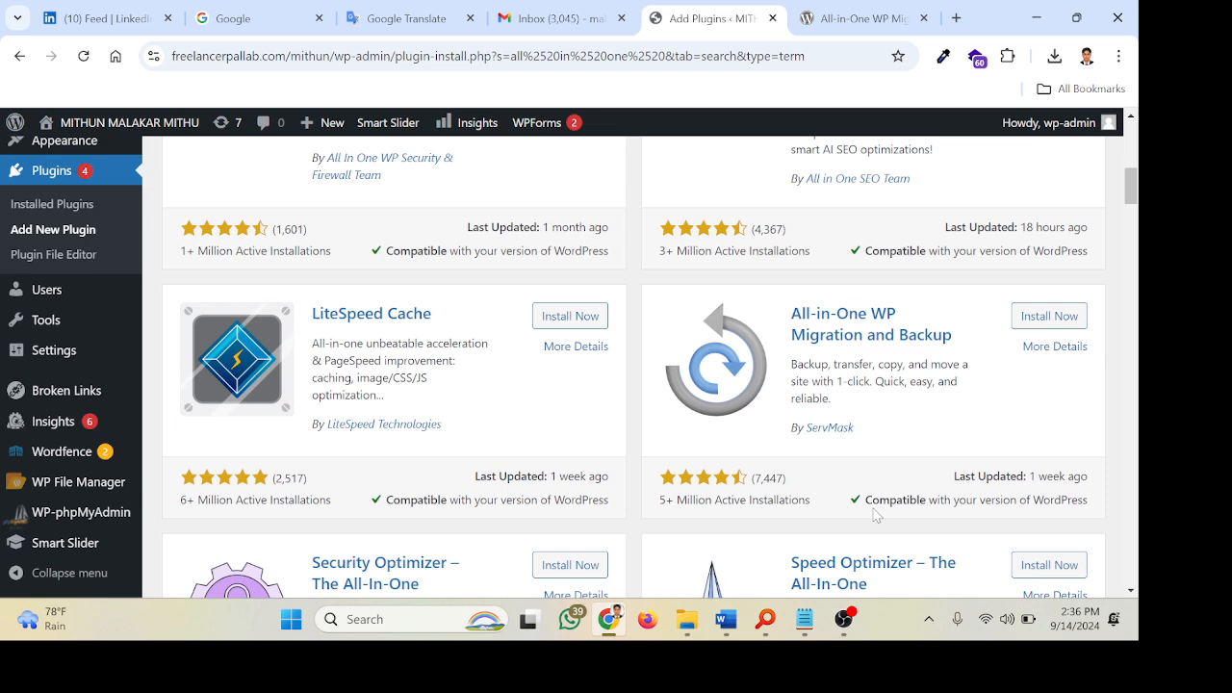
pyautogui.click(1050, 348)
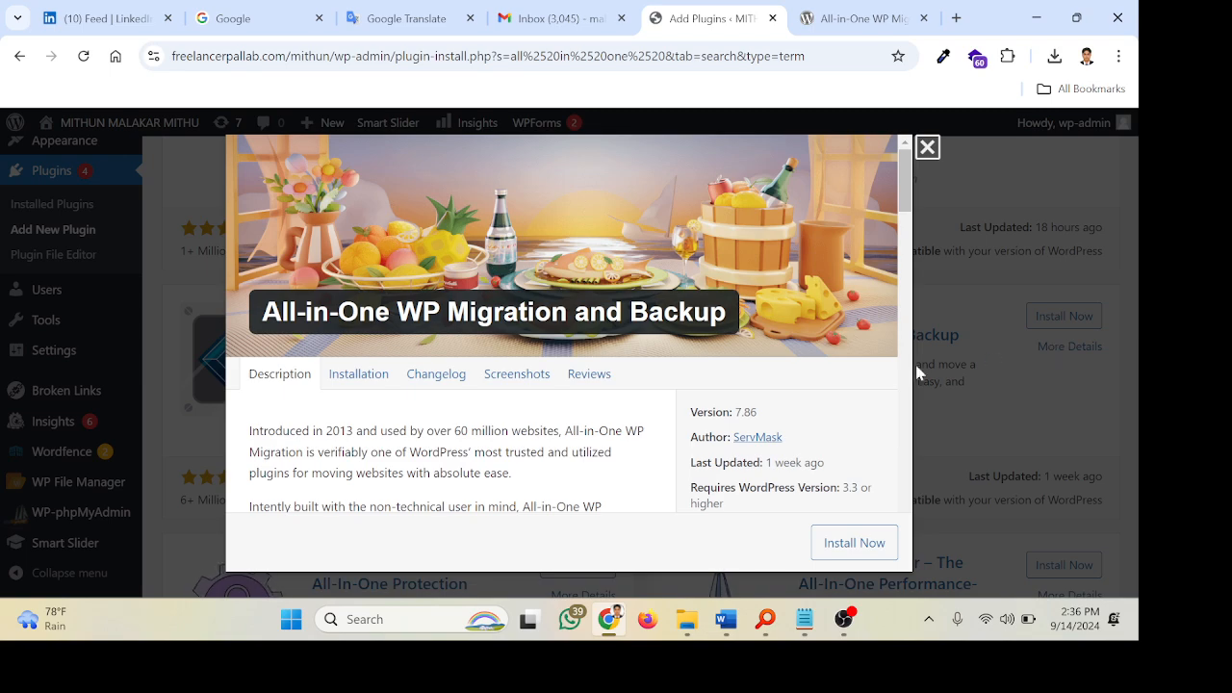
# Download the All-in-One WP Migration and Backup plugin archive from its WordPress.org page.
pyautogui.click(857, 15)
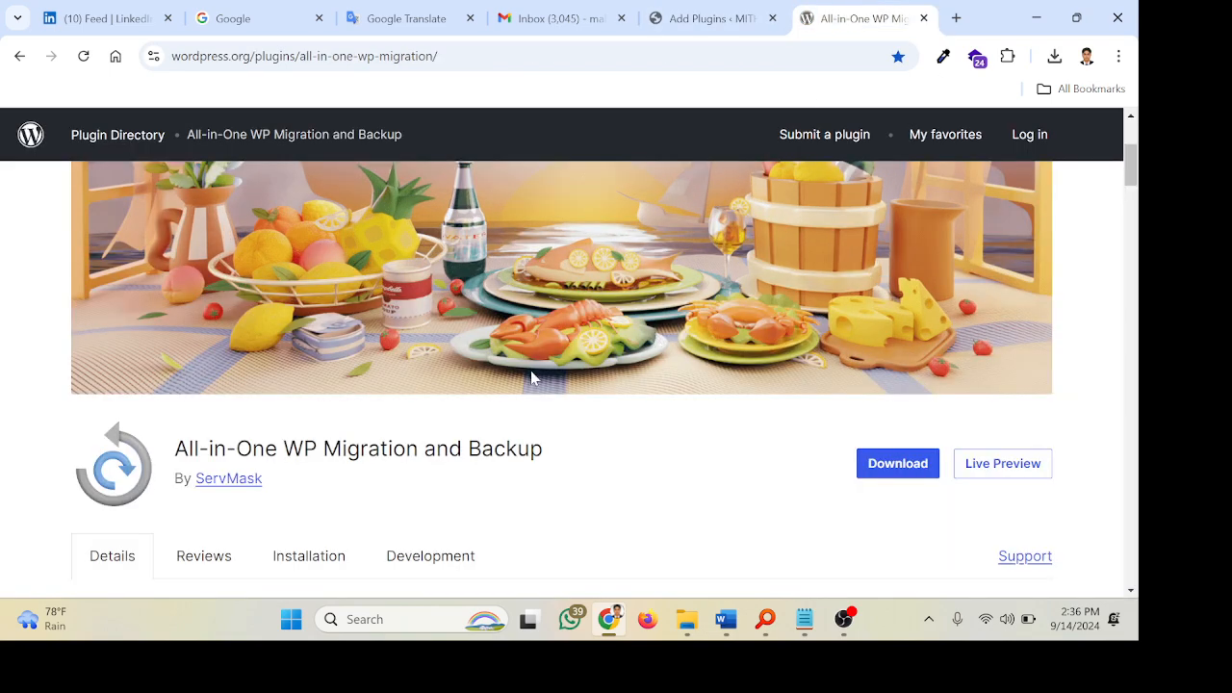
pyautogui.scroll(3, 531, 376)
pyautogui.scroll(-5, 530, 377)
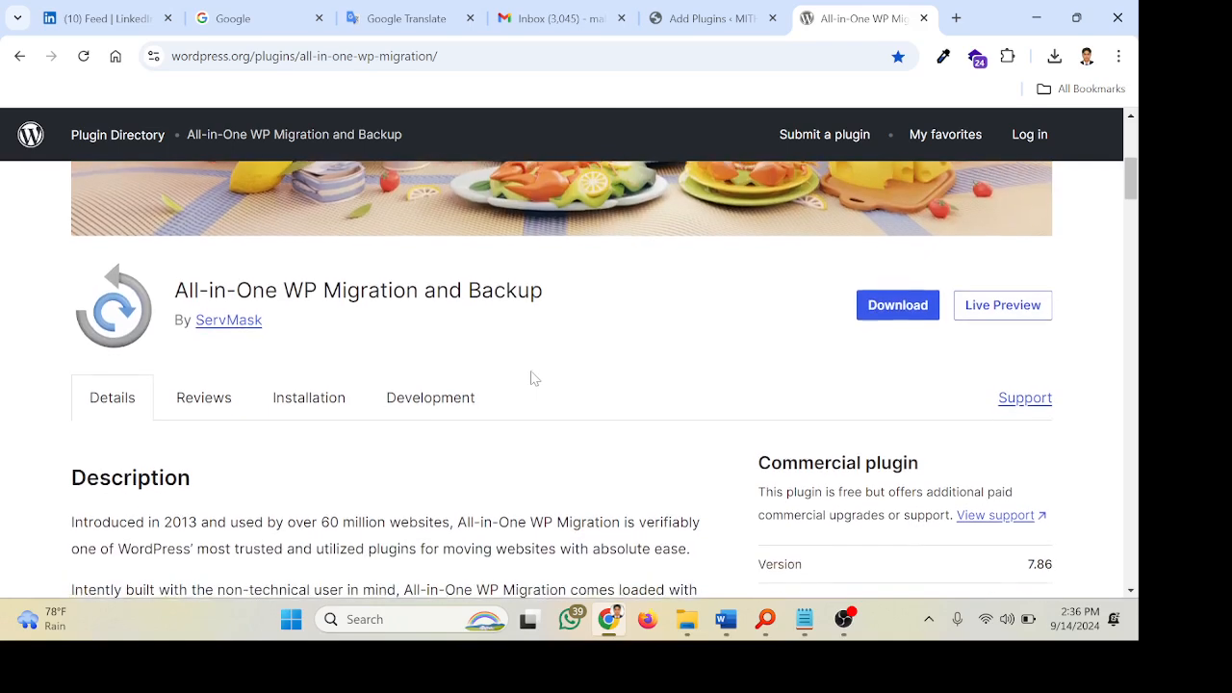
pyautogui.click(897, 300)
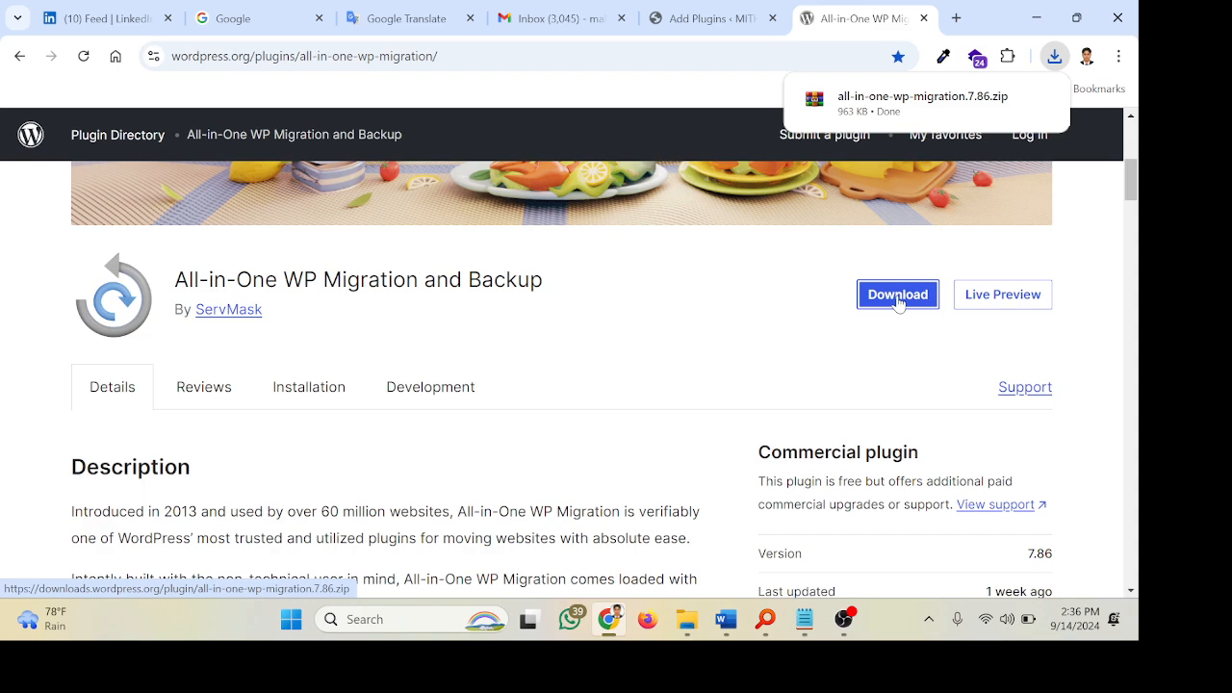
# Close the plugin details in the dashboard, then upload and install all-in-one-wp-migration.7.22 from the "all on one pack" folder.
pyautogui.click(712, 18)
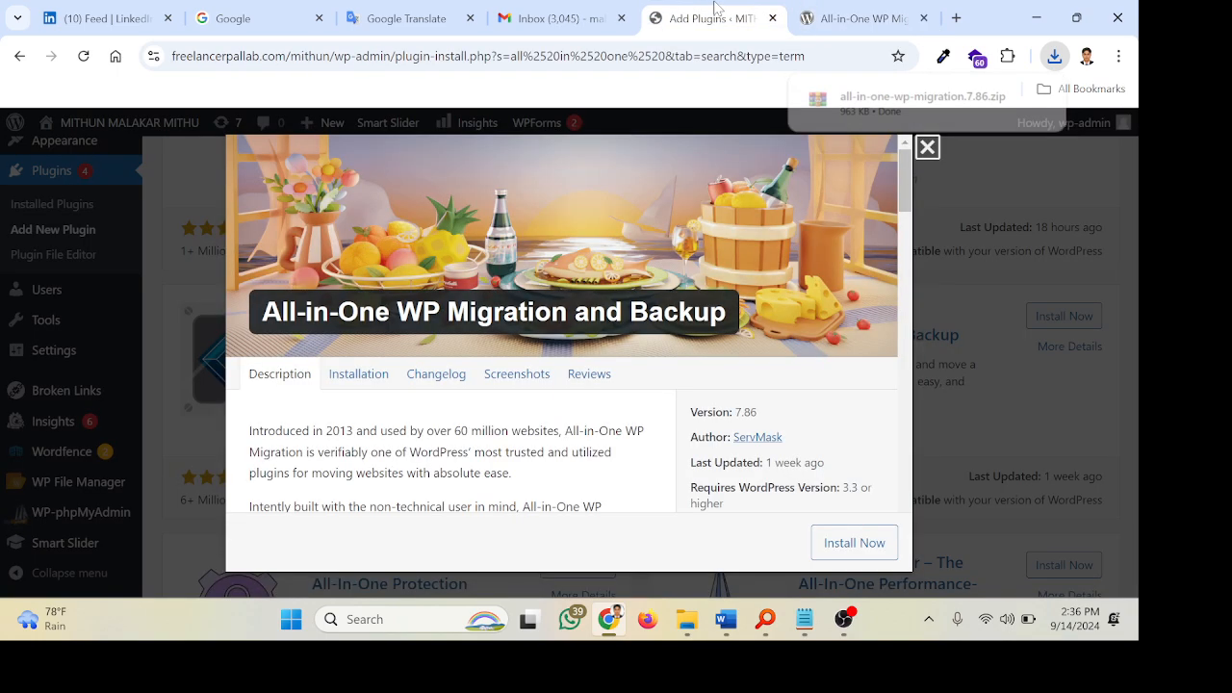
pyautogui.click(928, 152)
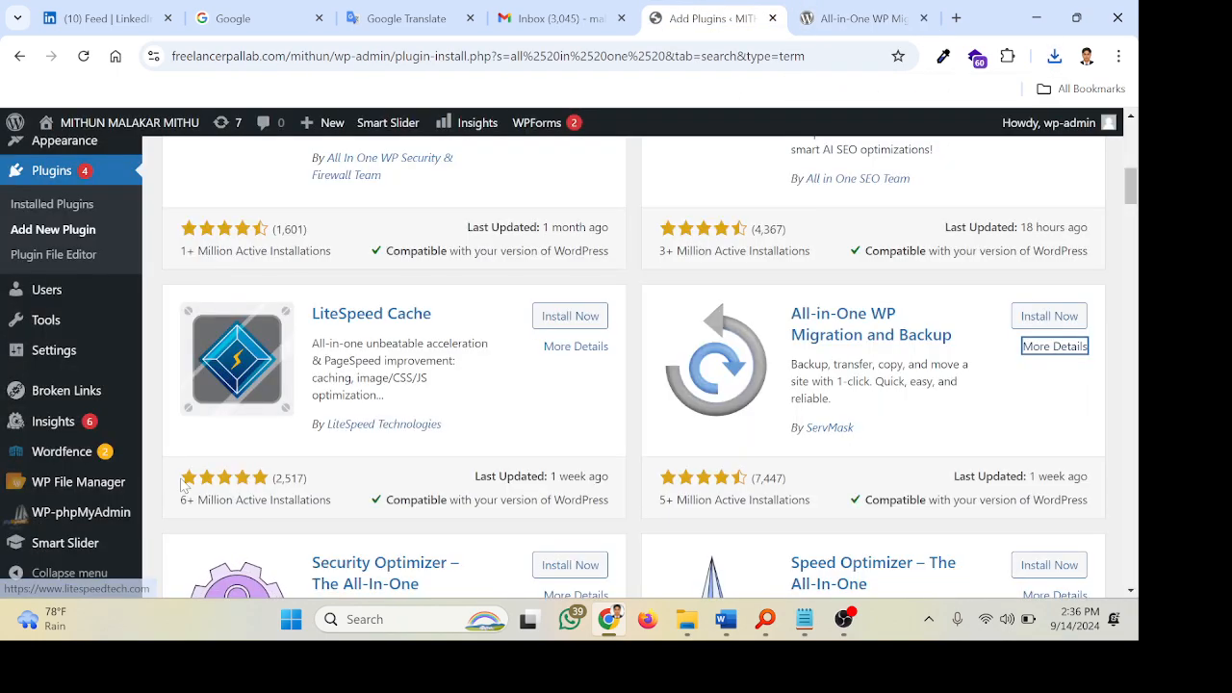
pyautogui.scroll(7, 381, 314)
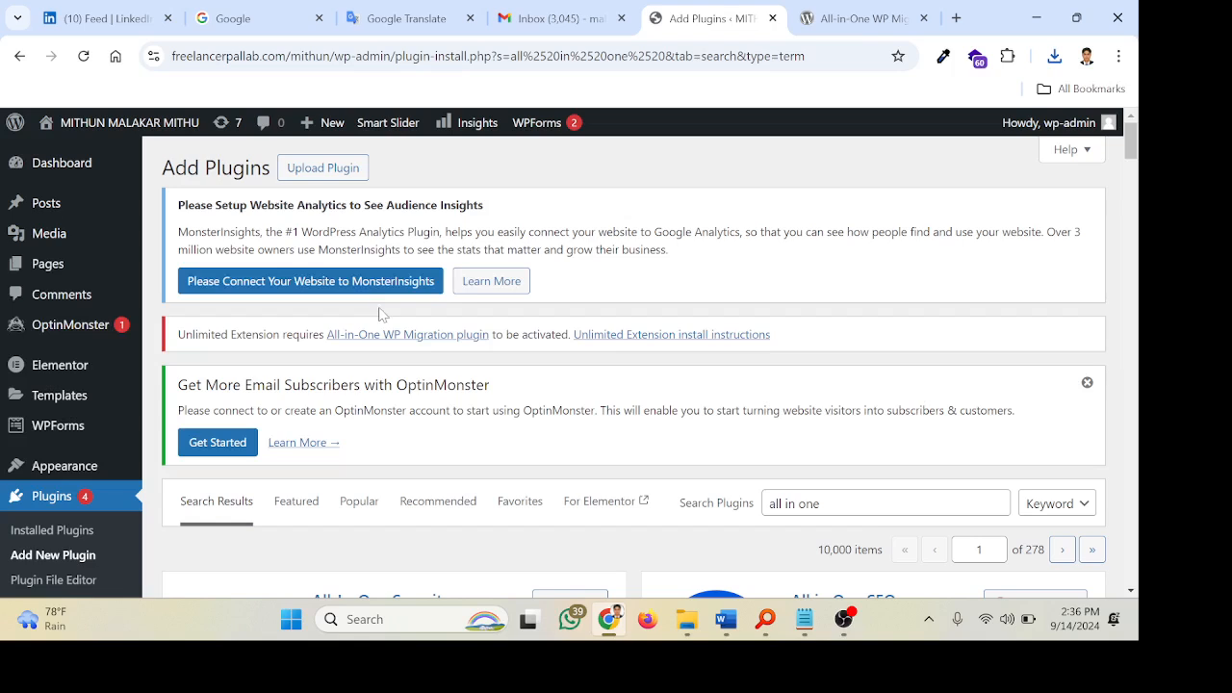
pyautogui.click(305, 171)
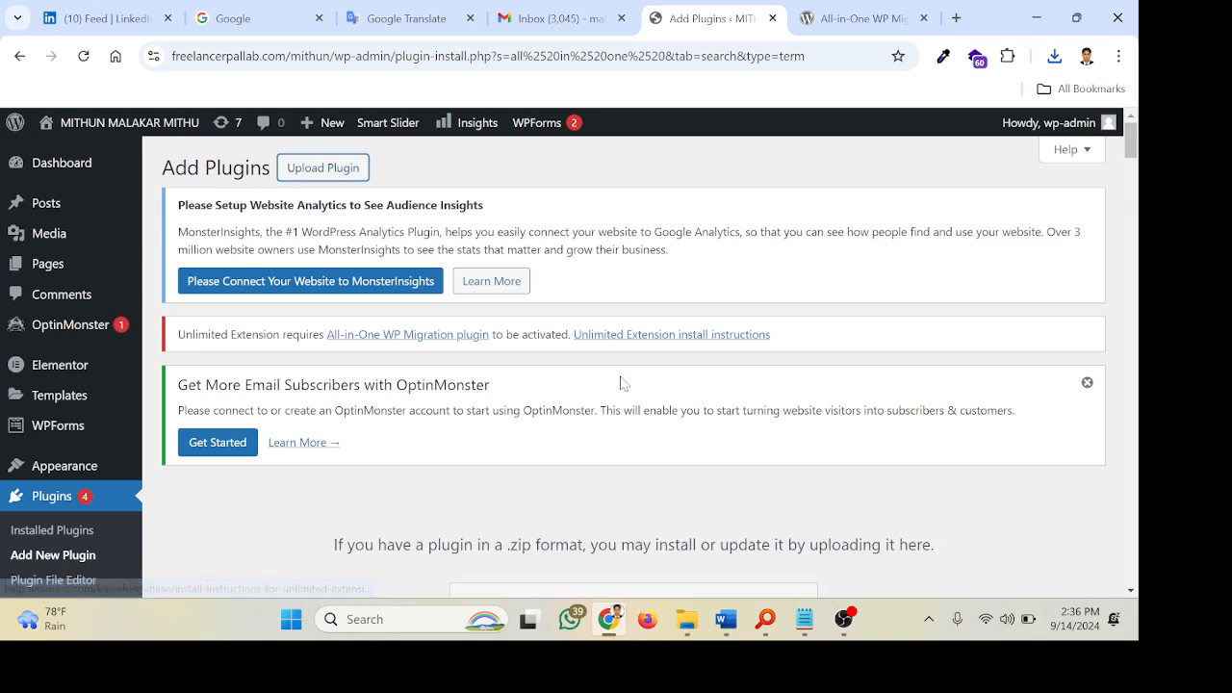
pyautogui.scroll(-2, 622, 382)
pyautogui.click(510, 460)
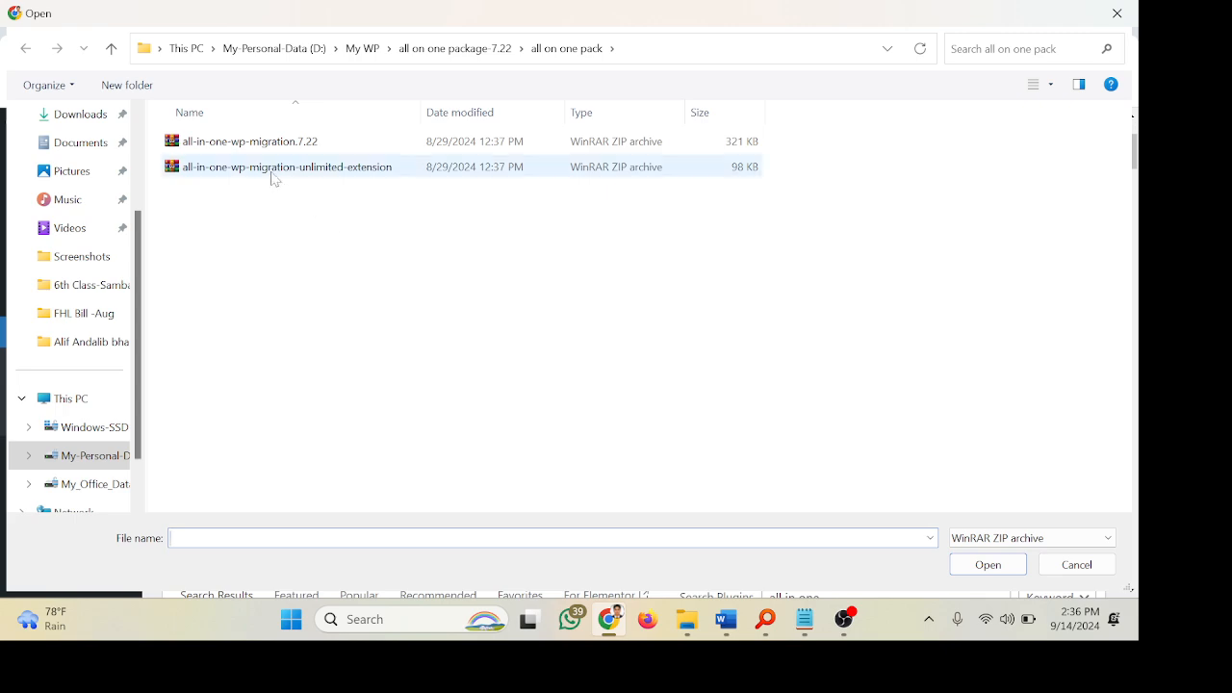
pyautogui.click(246, 151)
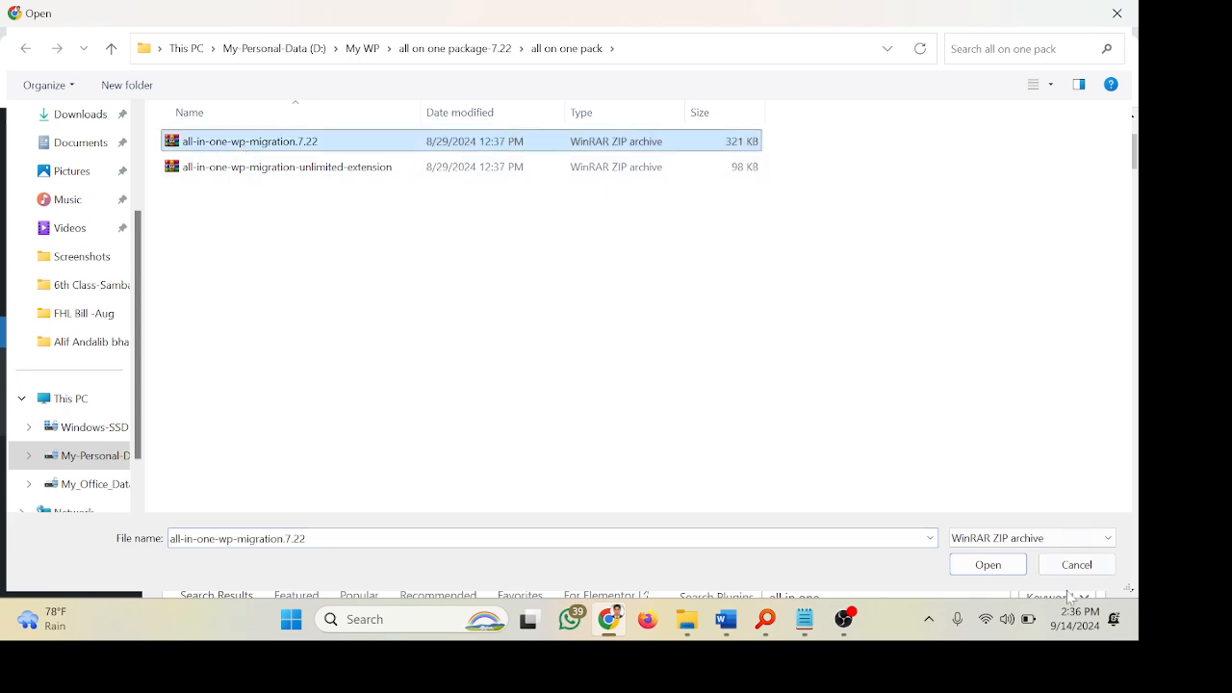
pyautogui.click(989, 568)
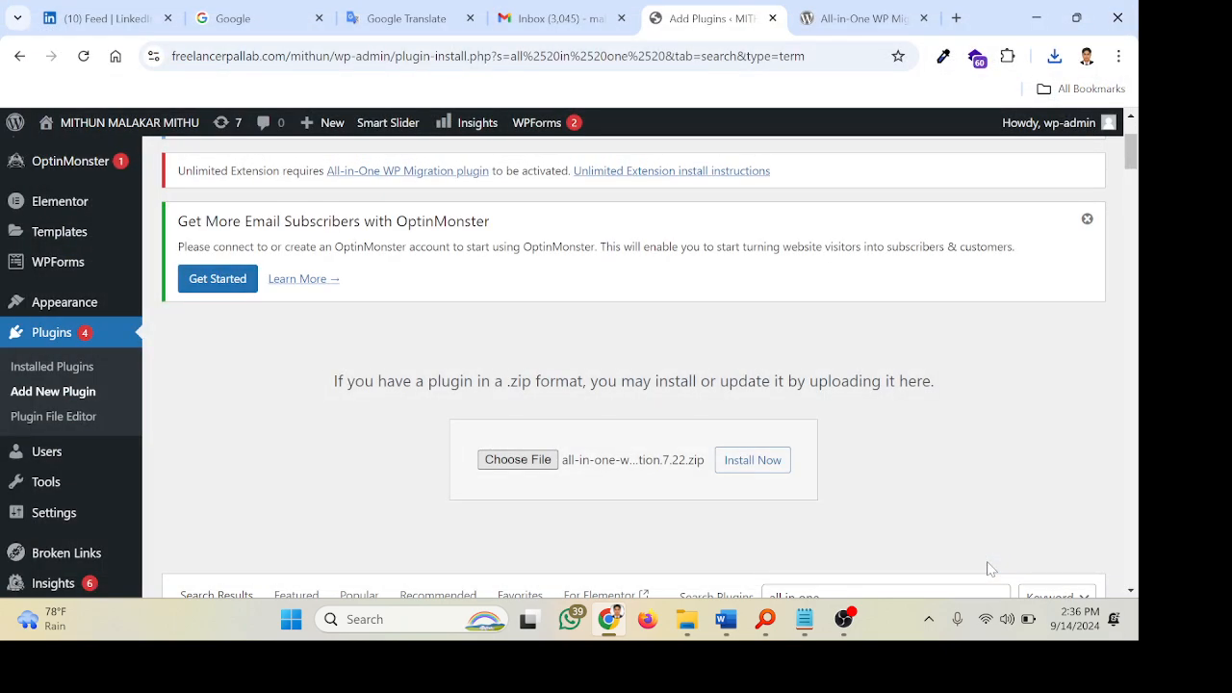
pyautogui.click(760, 465)
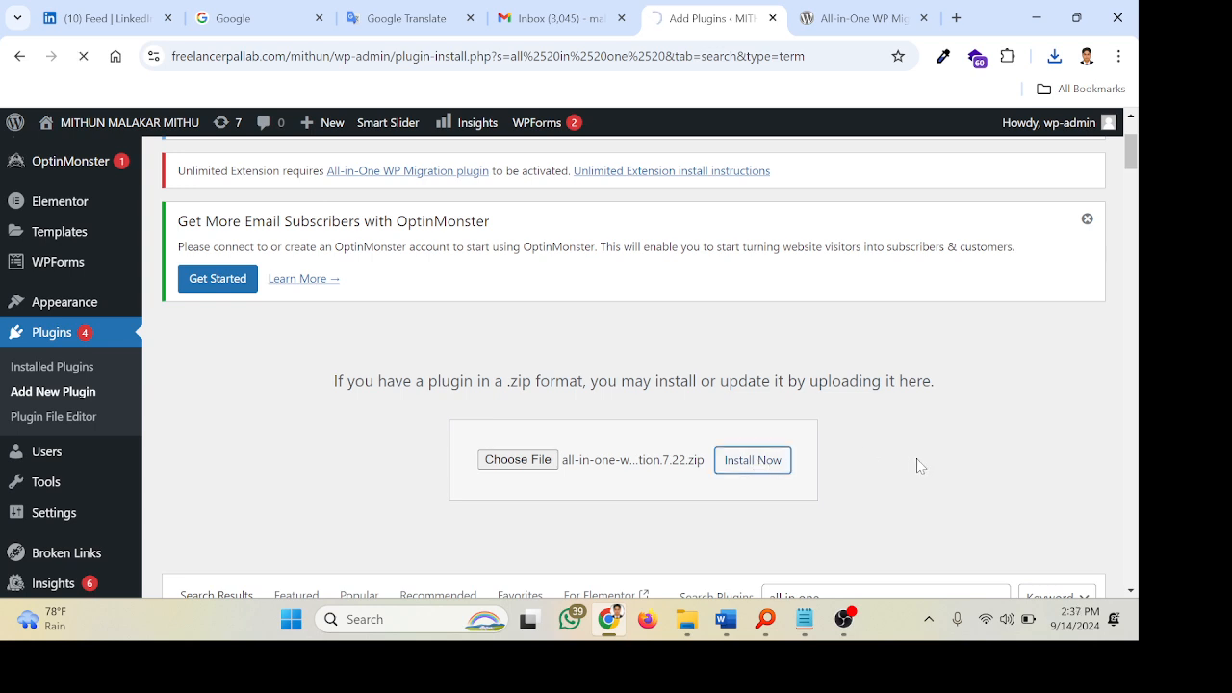
# Activate the newly installed All-in-One WP Migration plugin.
pyautogui.scroll(-2, 919, 466)
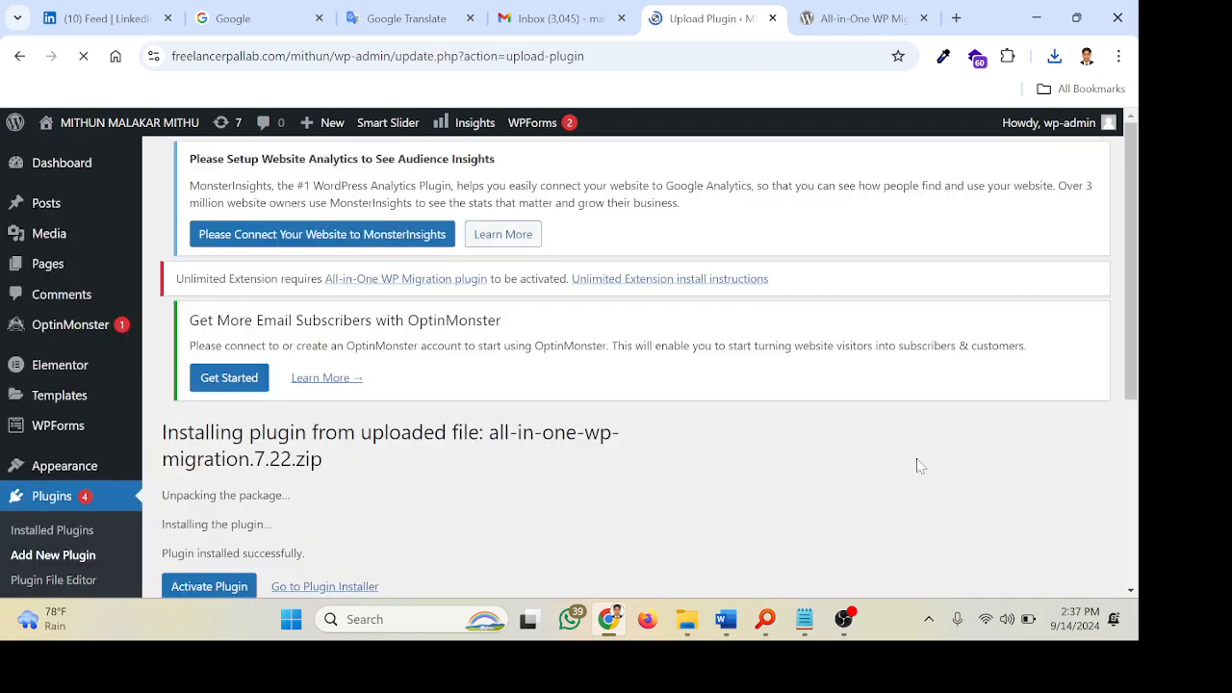
pyautogui.scroll(-3, 919, 466)
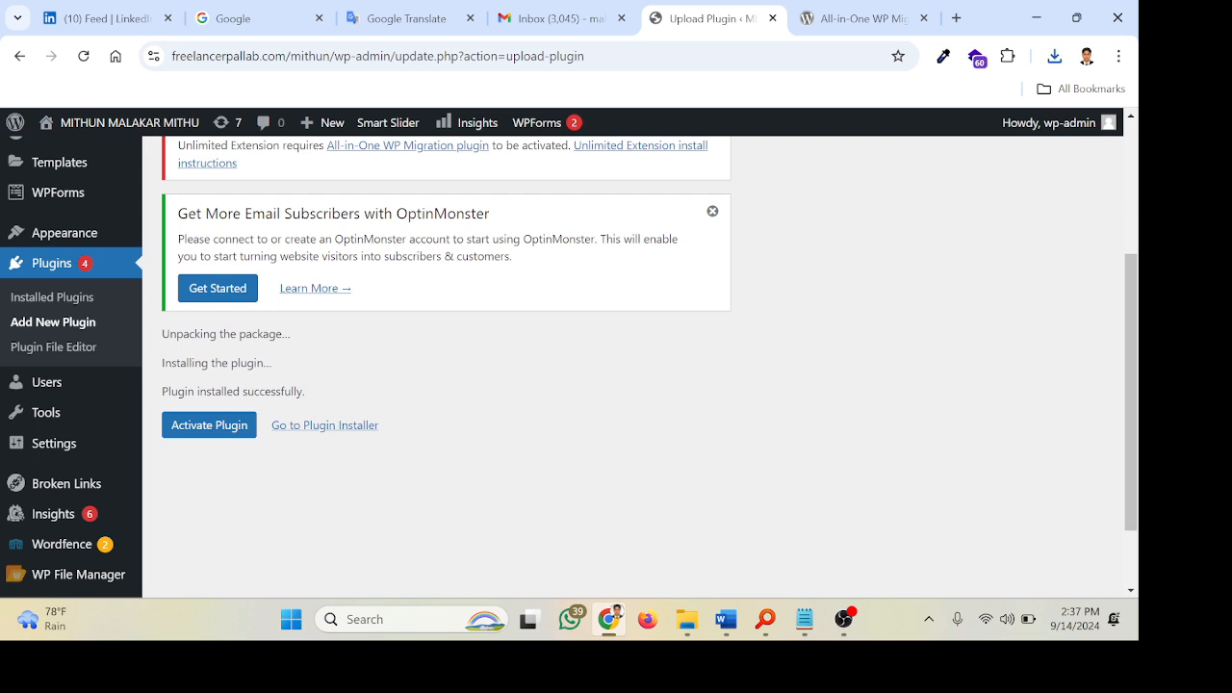
pyautogui.click(204, 426)
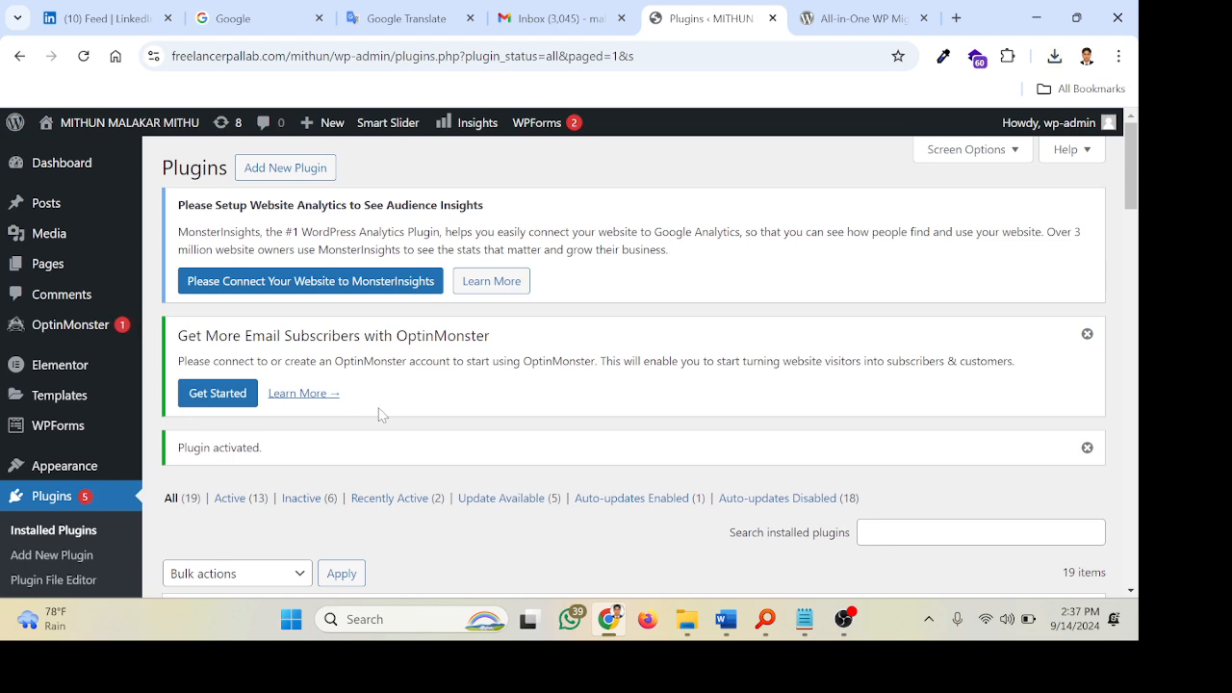
# Check the All-in-One WP Migration entries among the installed plugins and open the plugin's Export page.
pyautogui.scroll(-3, 381, 414)
pyautogui.scroll(-1, 381, 413)
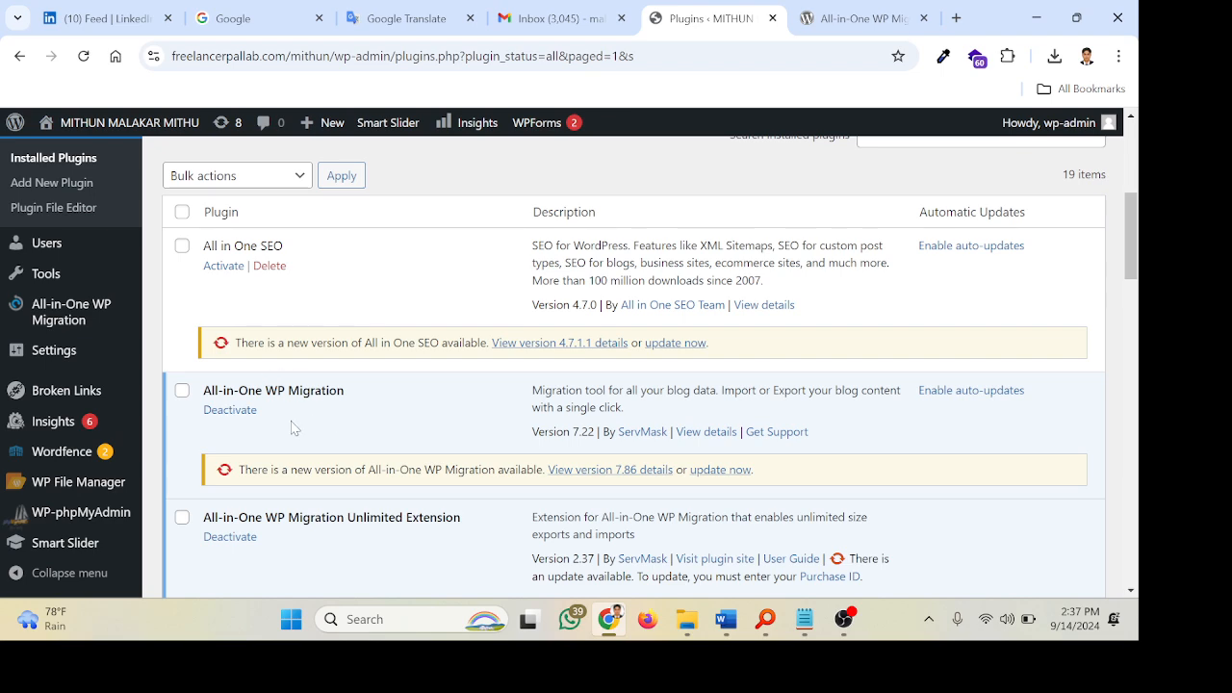
pyautogui.moveTo(50, 452)
pyautogui.scroll(-2, 50, 452)
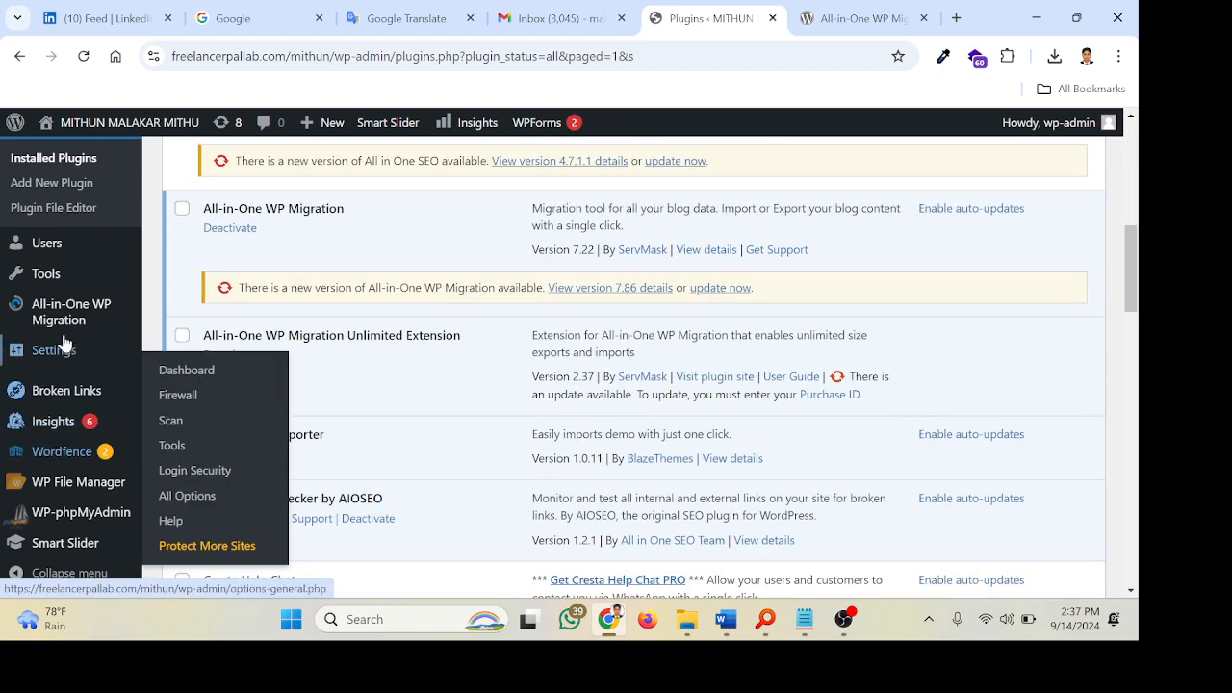
pyautogui.moveTo(56, 317)
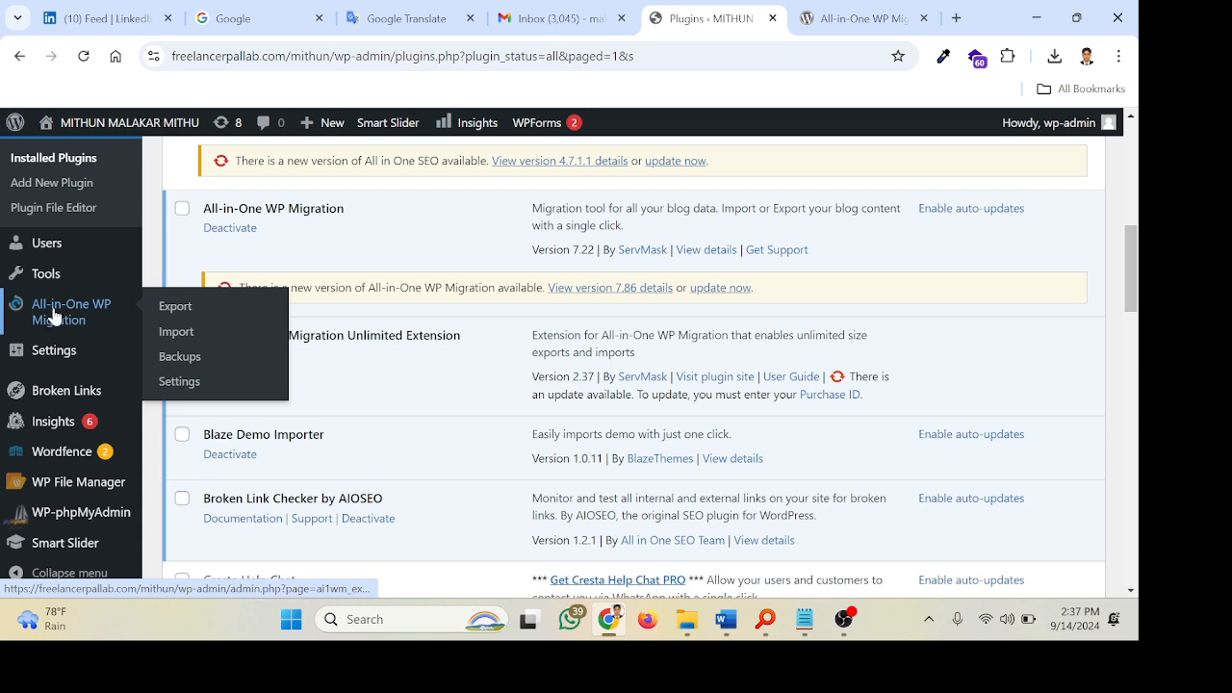
pyautogui.click(177, 312)
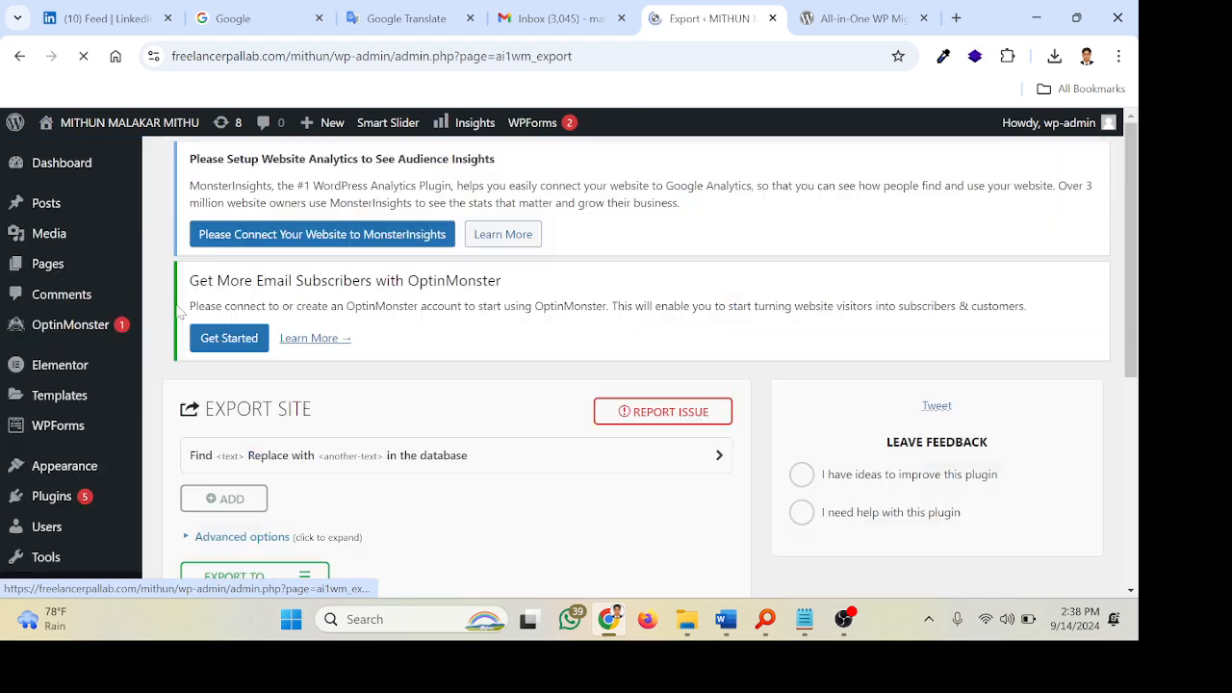
# Export the whole site to a file and download the generated backup.
pyautogui.scroll(-2, 420, 450)
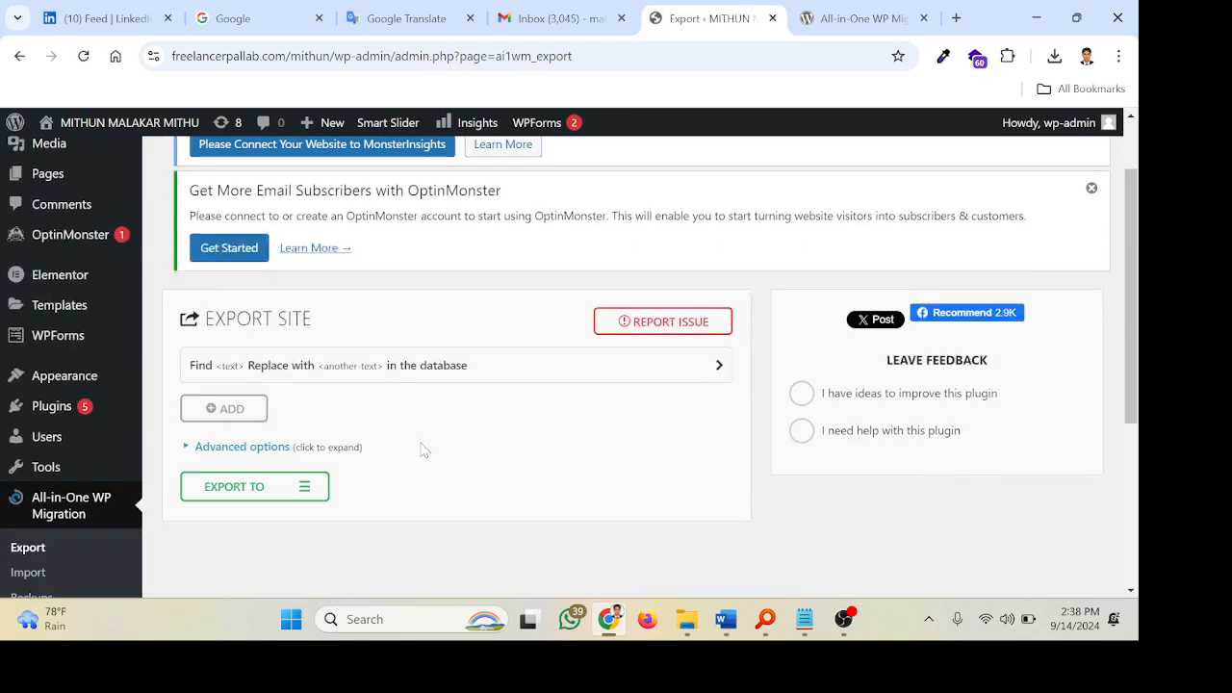
pyautogui.click(304, 443)
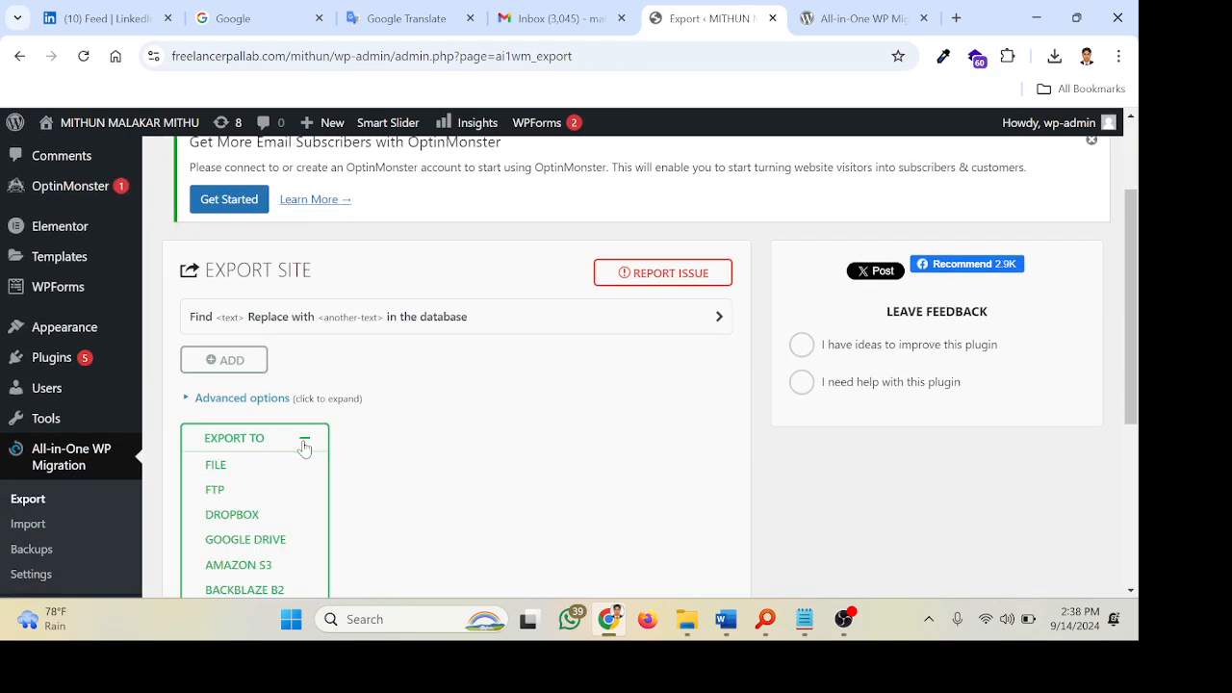
pyautogui.click(240, 467)
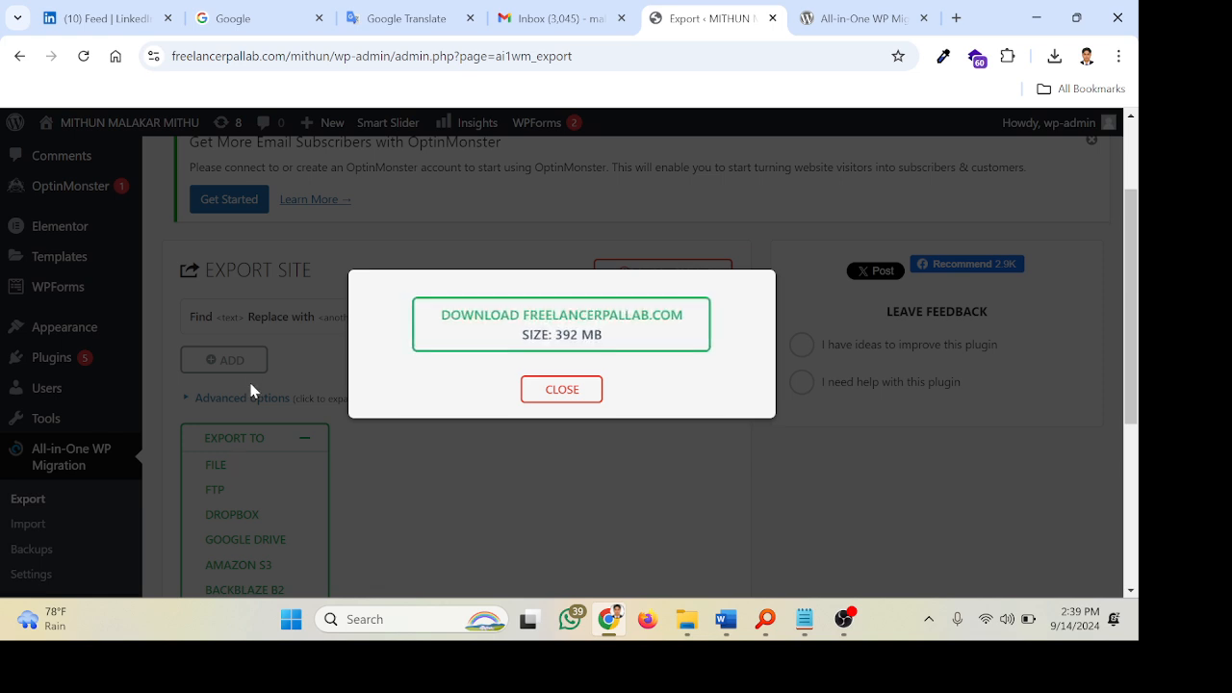
pyautogui.click(530, 328)
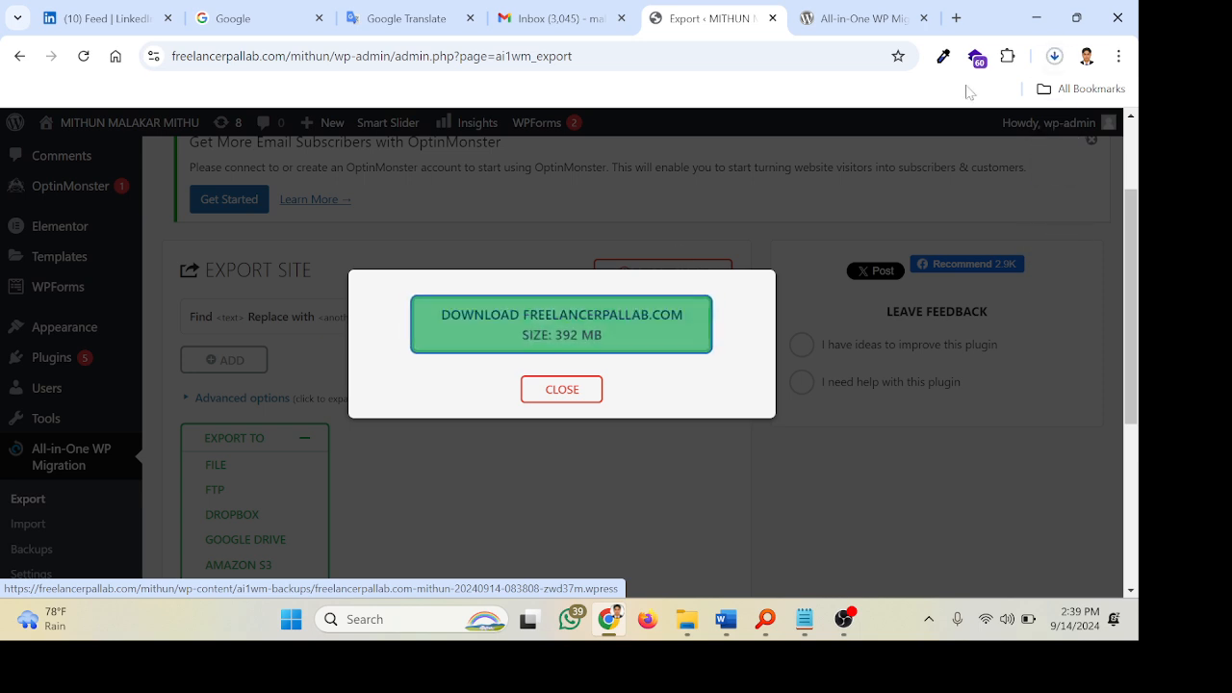
# Check the download progress of the exported .wpress backup and close the export completion dialog.
pyautogui.click(1054, 57)
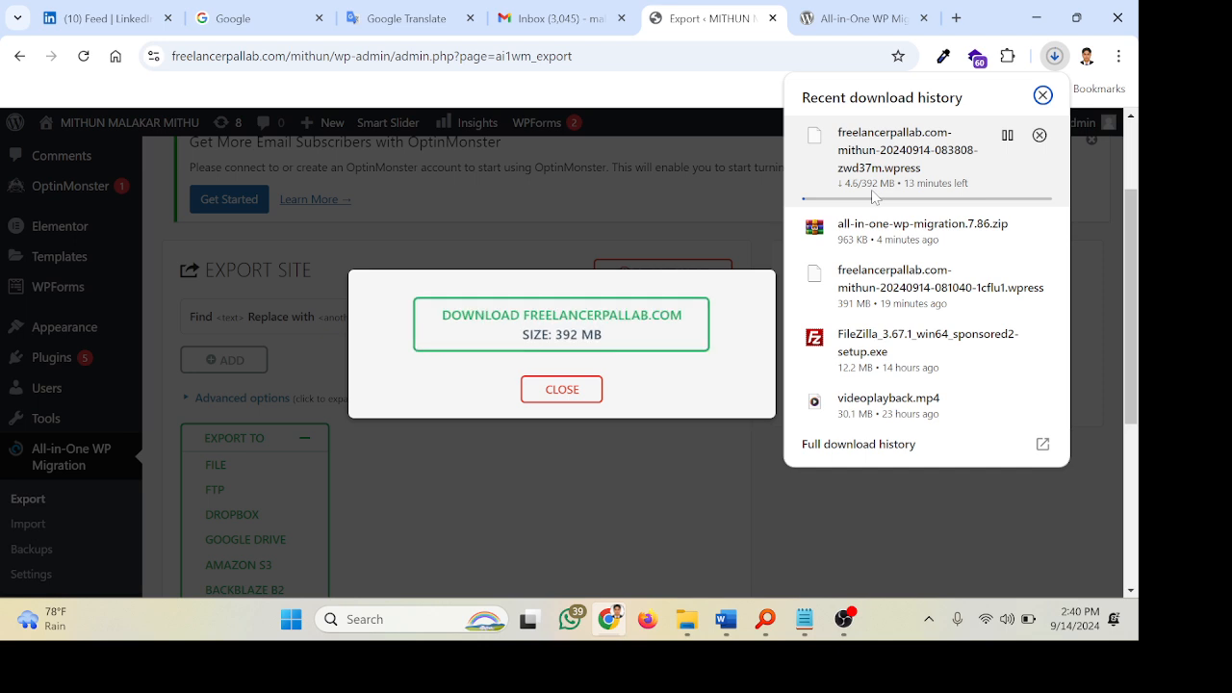
pyautogui.click(539, 396)
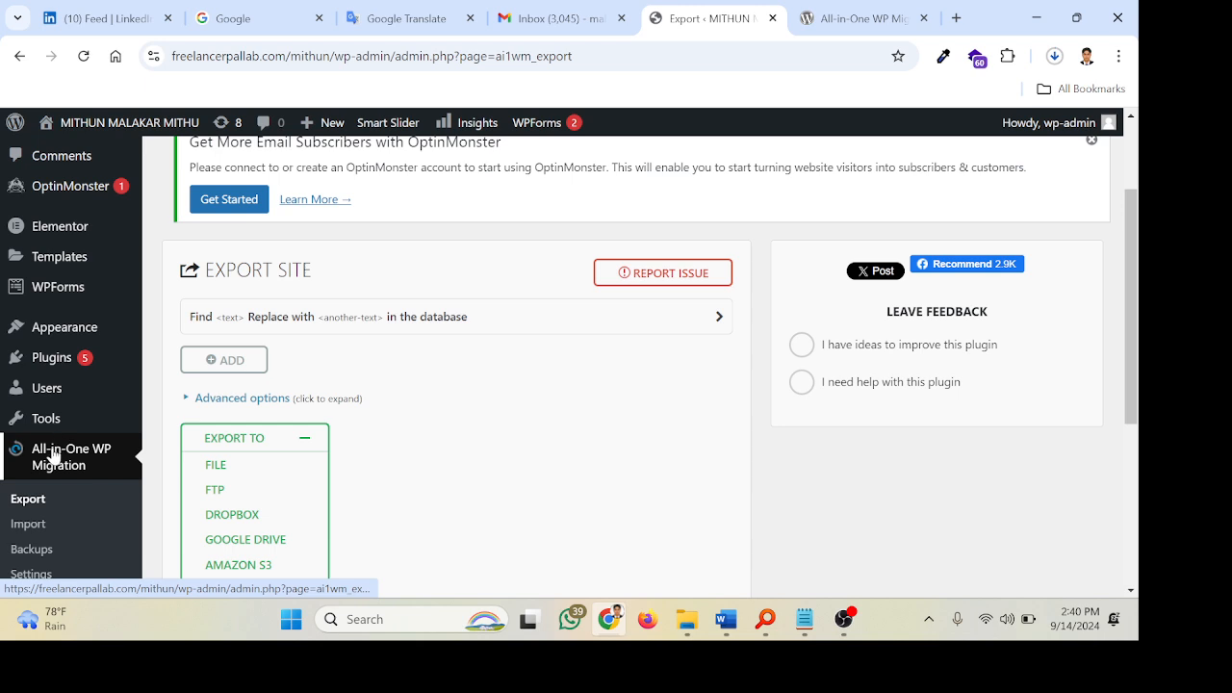
# Open All-in-One WP Migration's Backups page to view the stored site backup, and recheck the progress of its download.
pyautogui.scroll(-3, 55, 460)
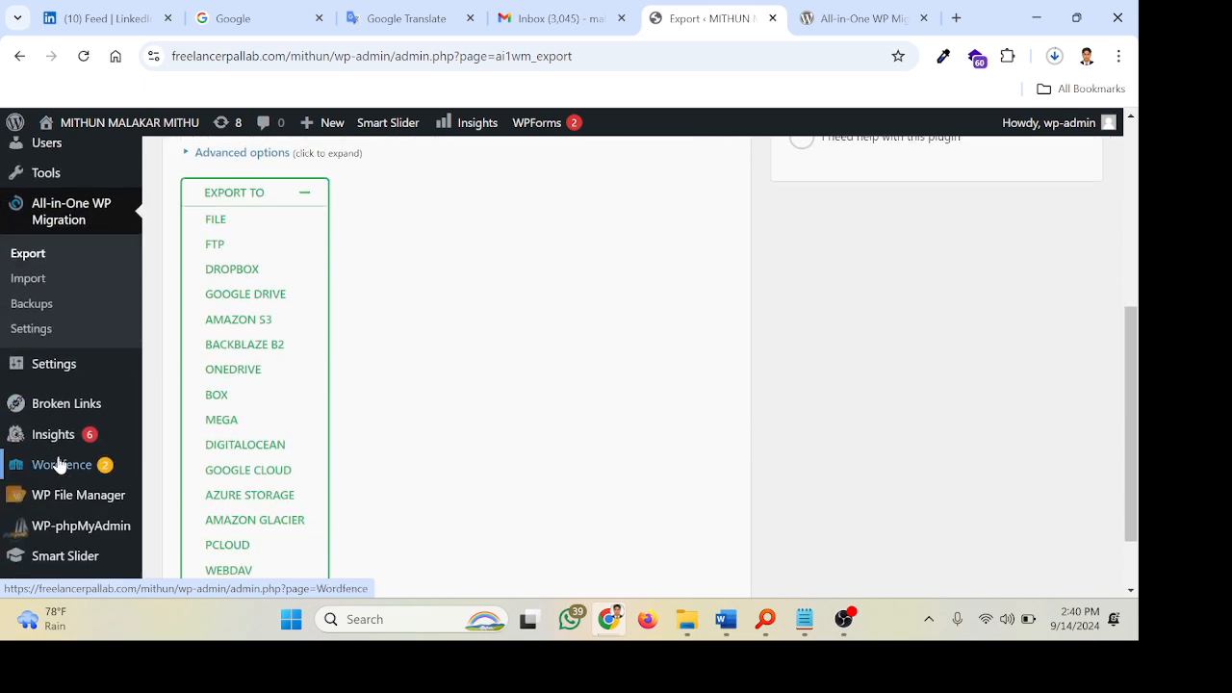
pyautogui.click(31, 304)
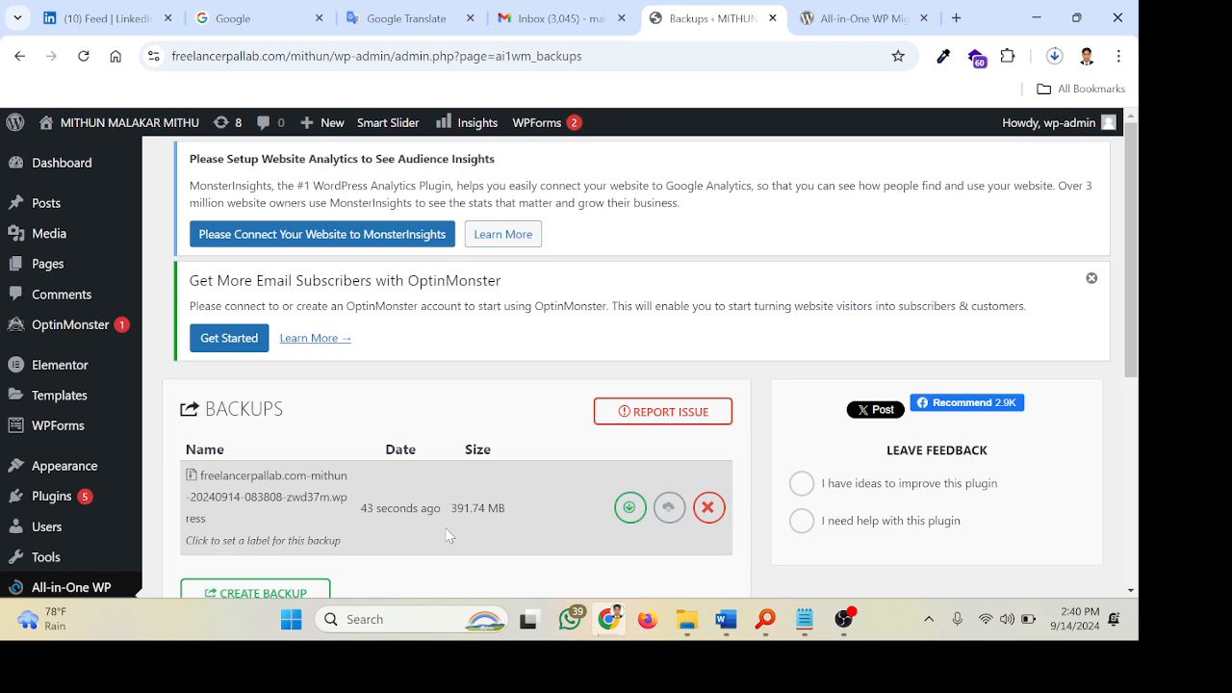
pyautogui.click(1055, 56)
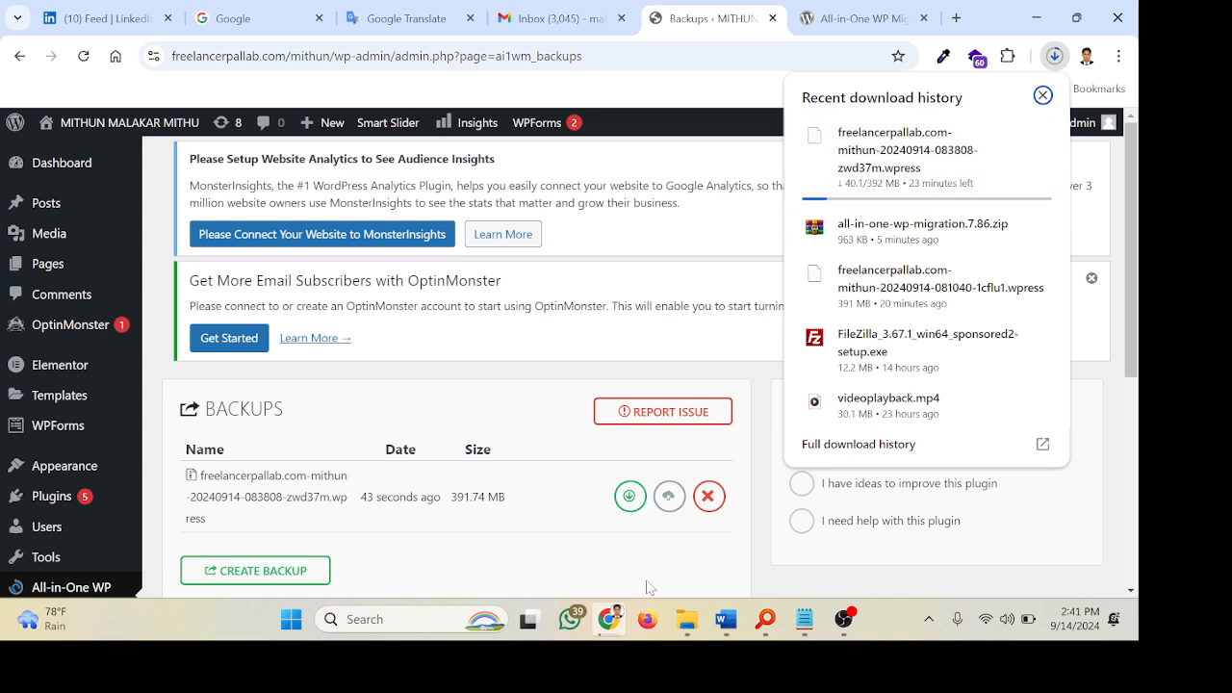
pyautogui.click(849, 620)
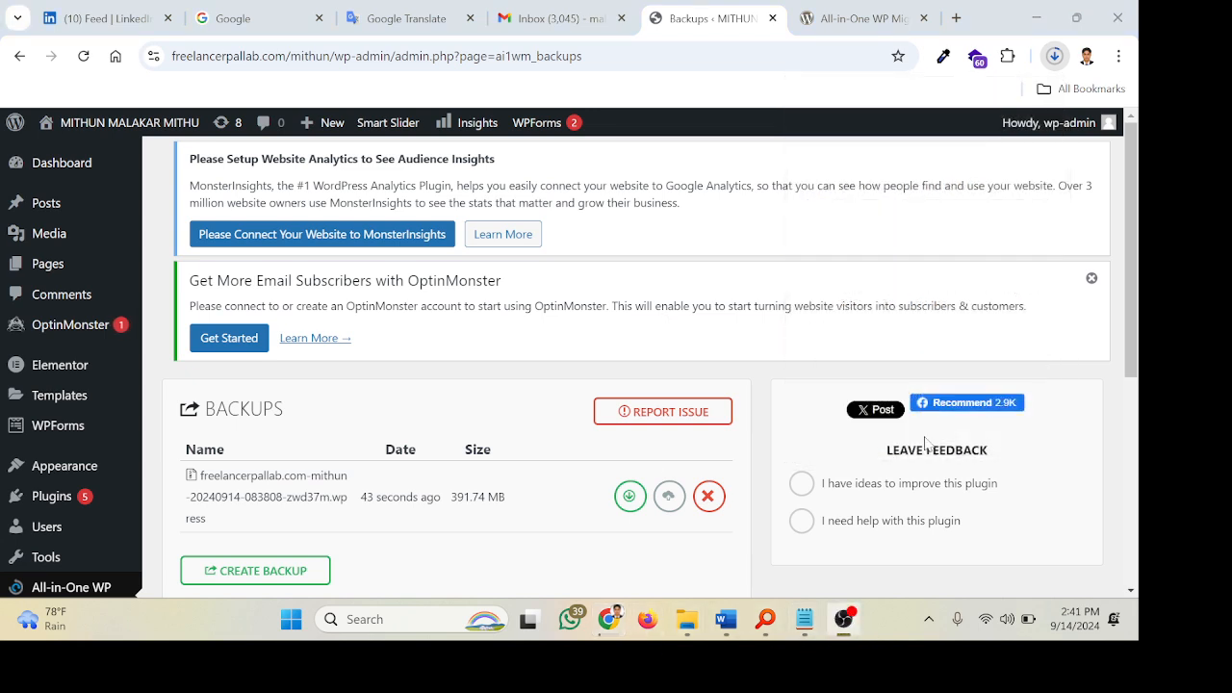